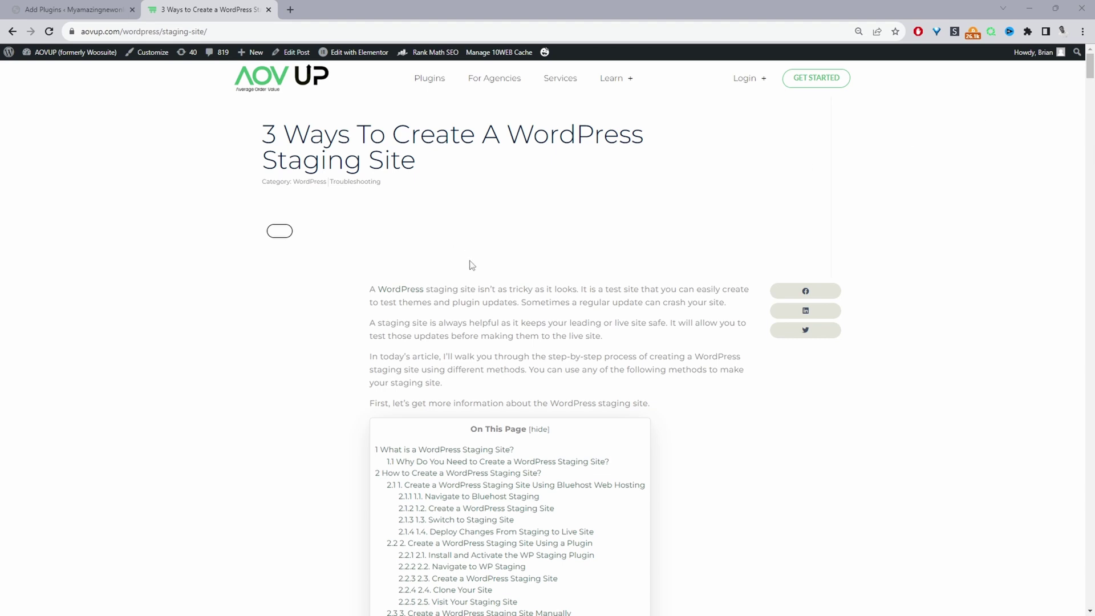
# - Read through the article on three ways to create a WordPress staging site, down to the section on the manual method
pyautogui.scroll(-5, 665, 353)
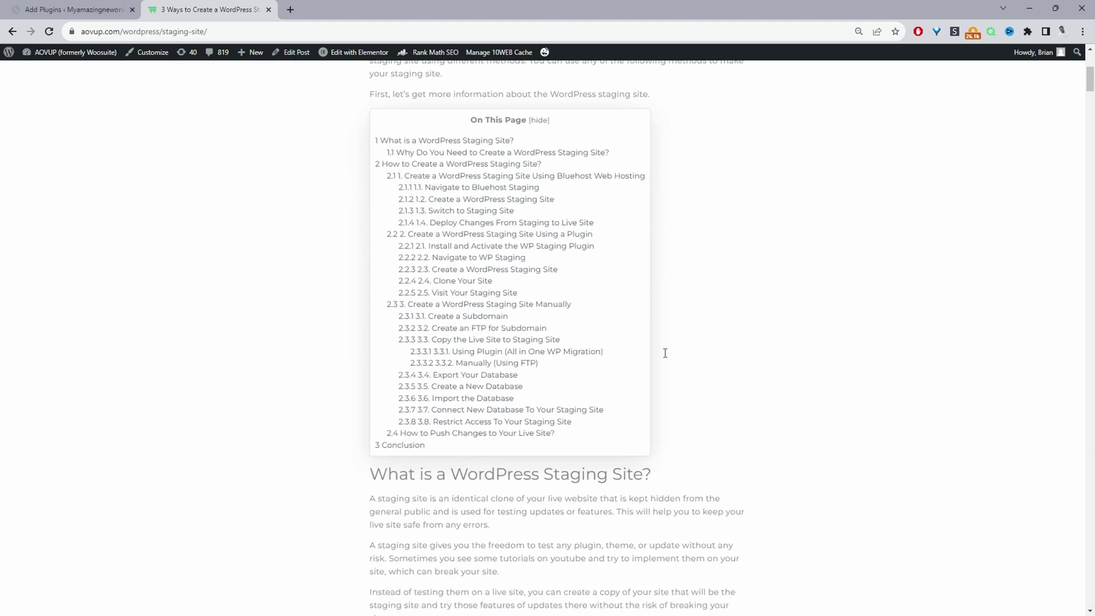
pyautogui.scroll(-6, 665, 354)
pyautogui.scroll(-5, 665, 353)
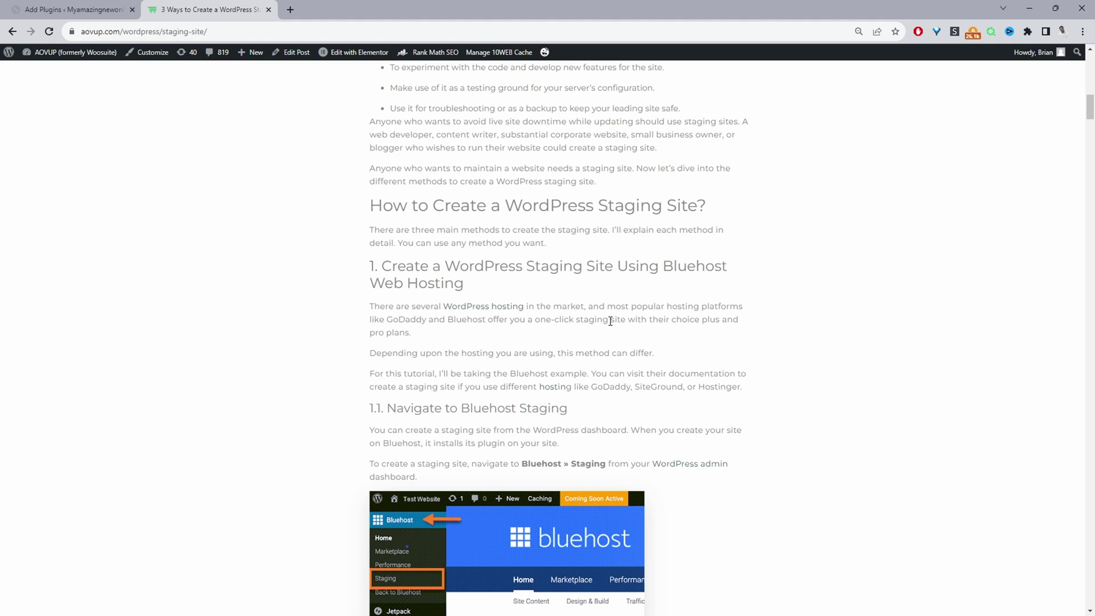
pyautogui.scroll(-20, 610, 321)
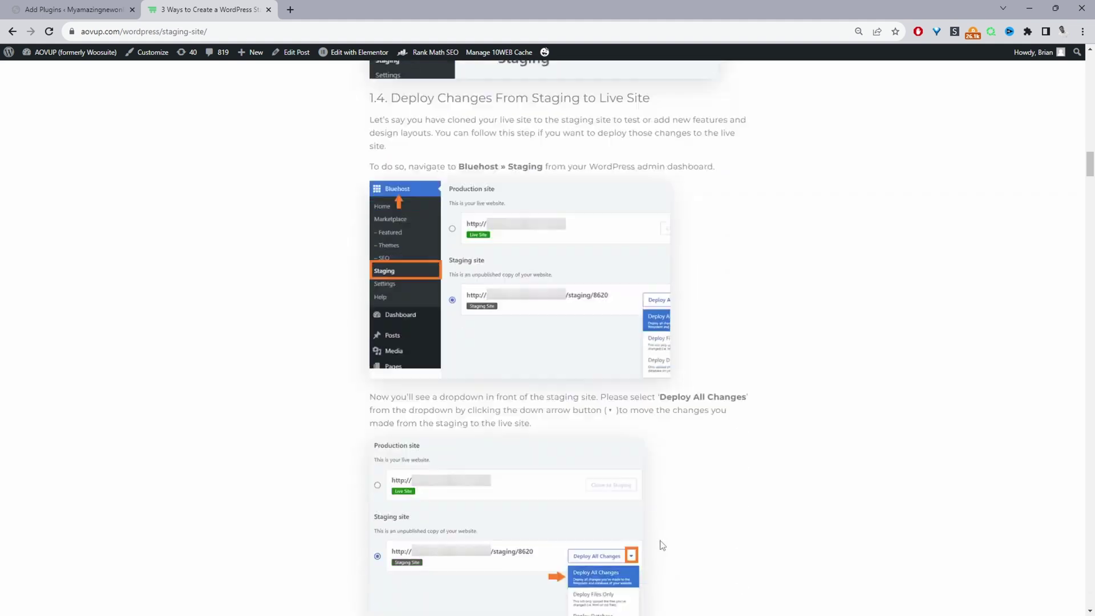
pyautogui.scroll(-12, 662, 545)
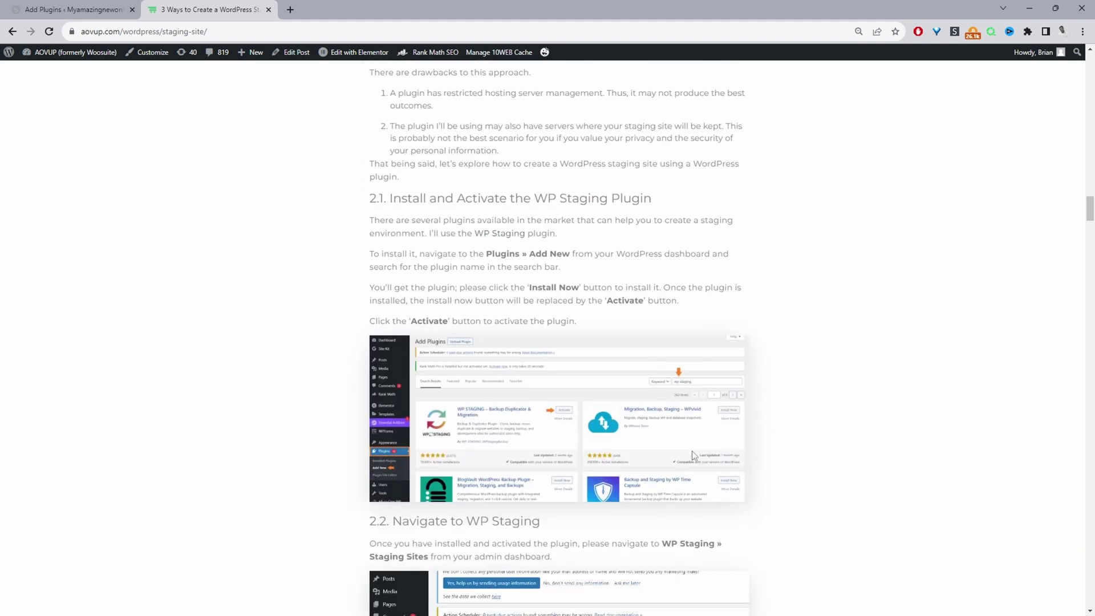
pyautogui.scroll(-2, 676, 446)
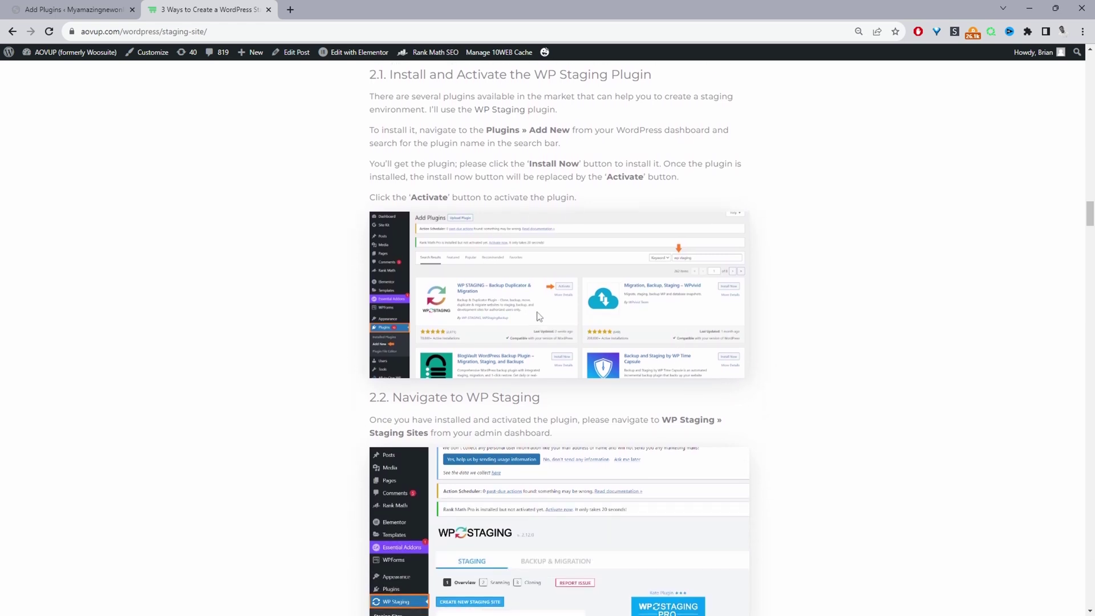
pyautogui.scroll(4, 546, 291)
pyautogui.scroll(-12, 588, 311)
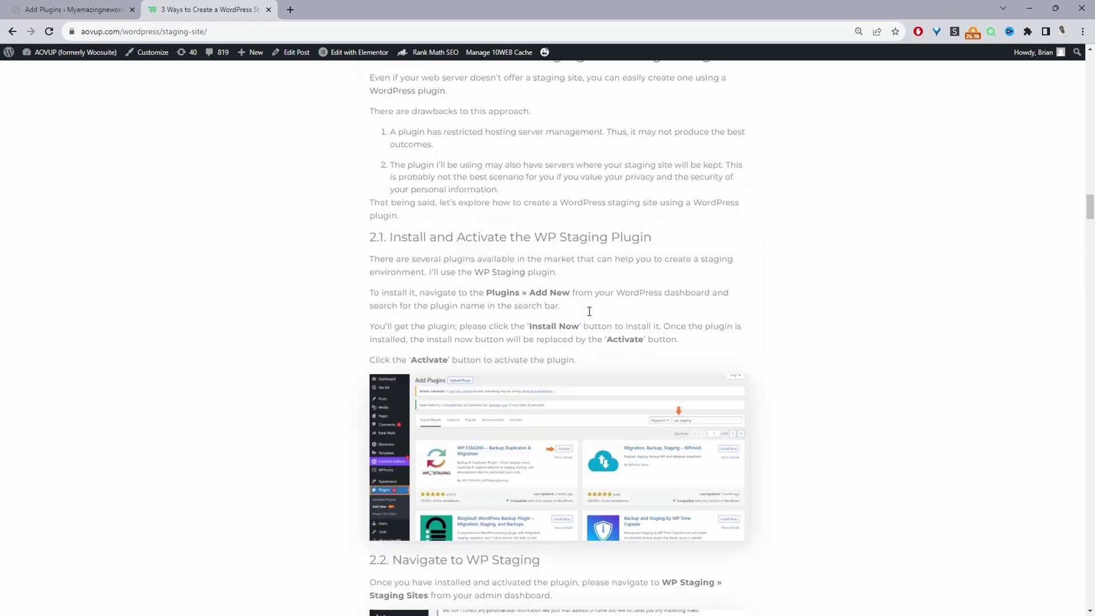
pyautogui.scroll(-15, 601, 335)
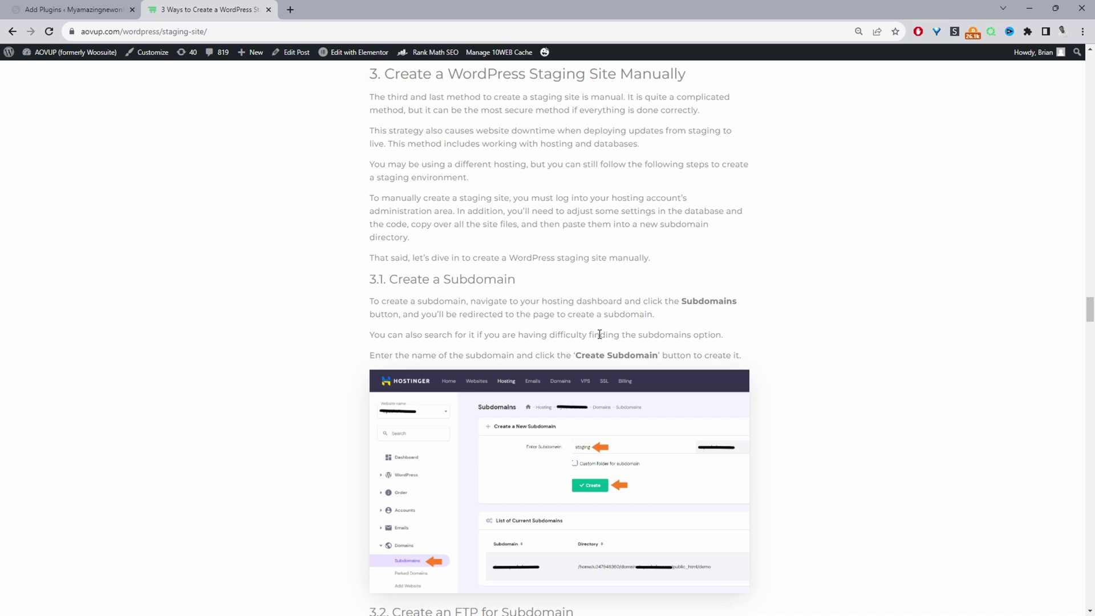
# - On the store's Add Plugins page, search for "wp staging", then install and activate the WP STAGING – Backup Duplicator & Migration plugin
pyautogui.click(114, 13)
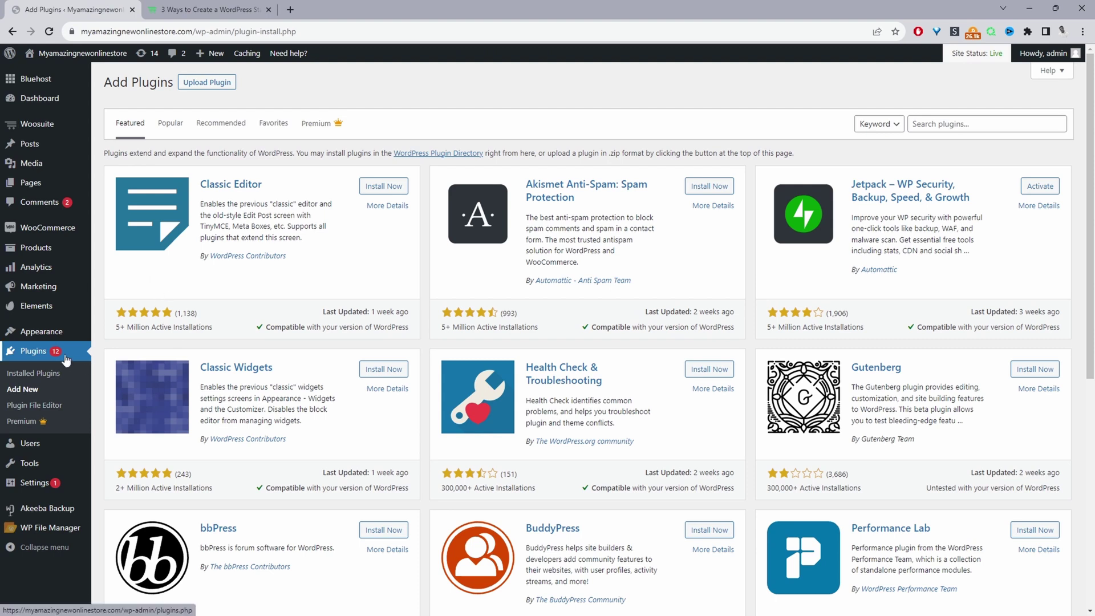
pyautogui.click(957, 129)
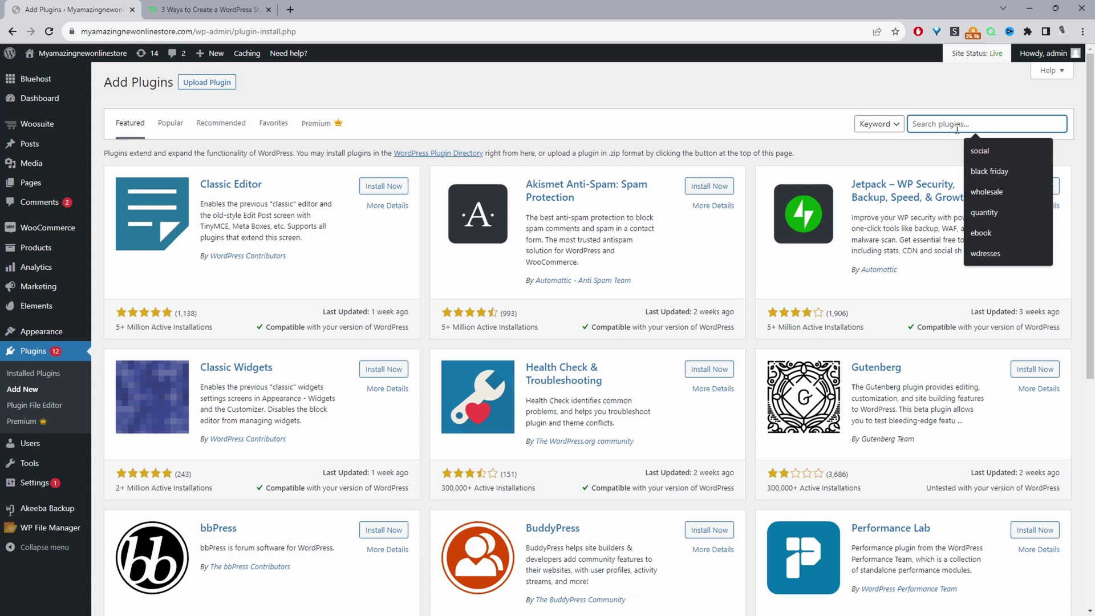
pyautogui.write('wp staging')
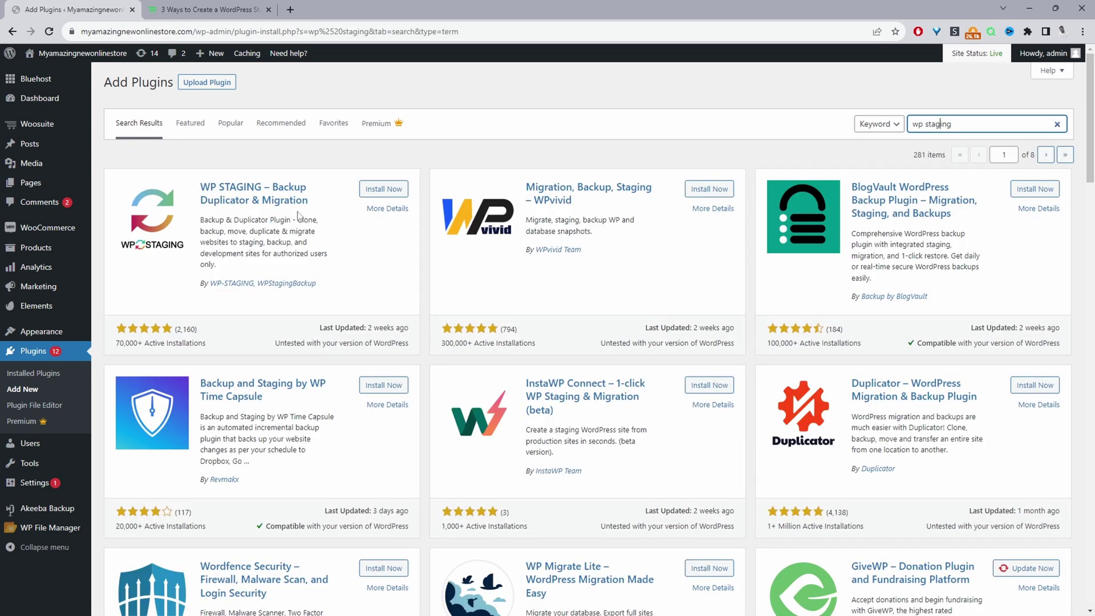
pyautogui.click(399, 193)
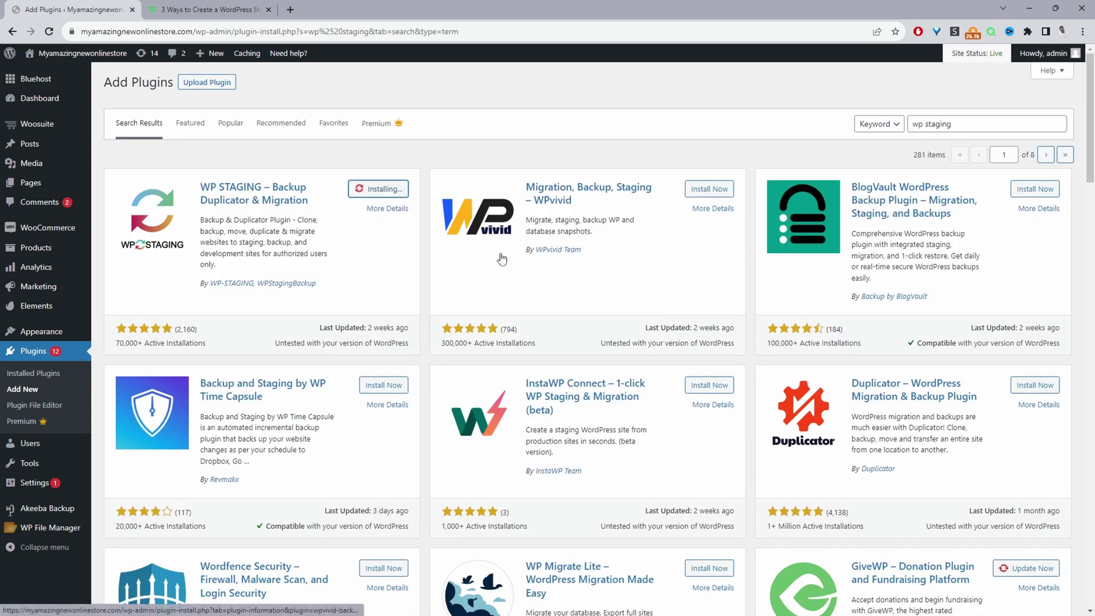
pyautogui.click(383, 194)
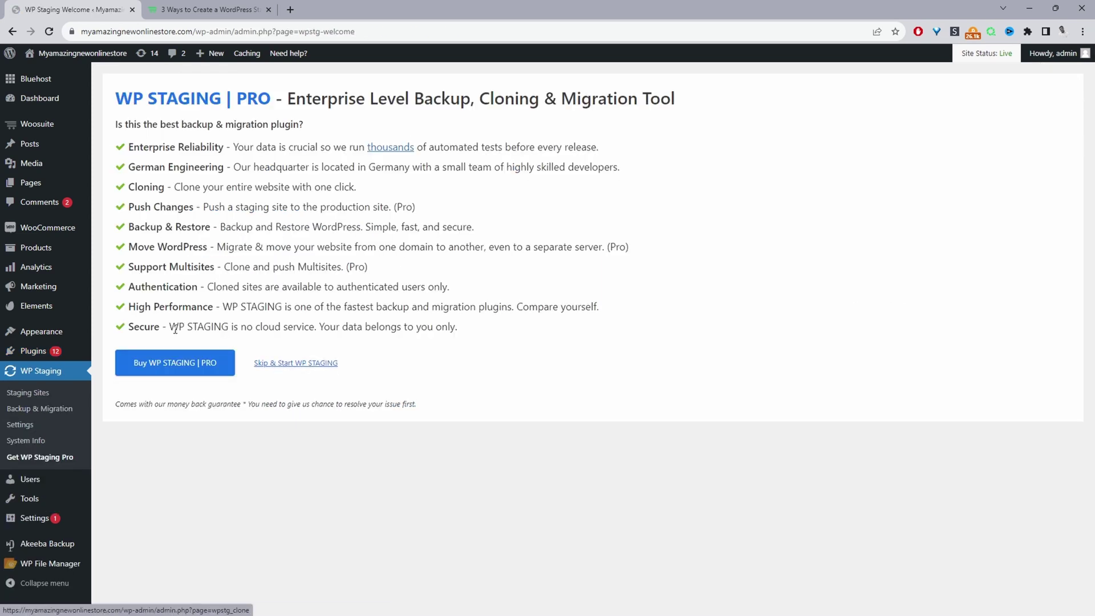
# - Skip the WP STAGING PRO offer, begin creating a staging site and review the database tables selected for copying
pyautogui.click(310, 366)
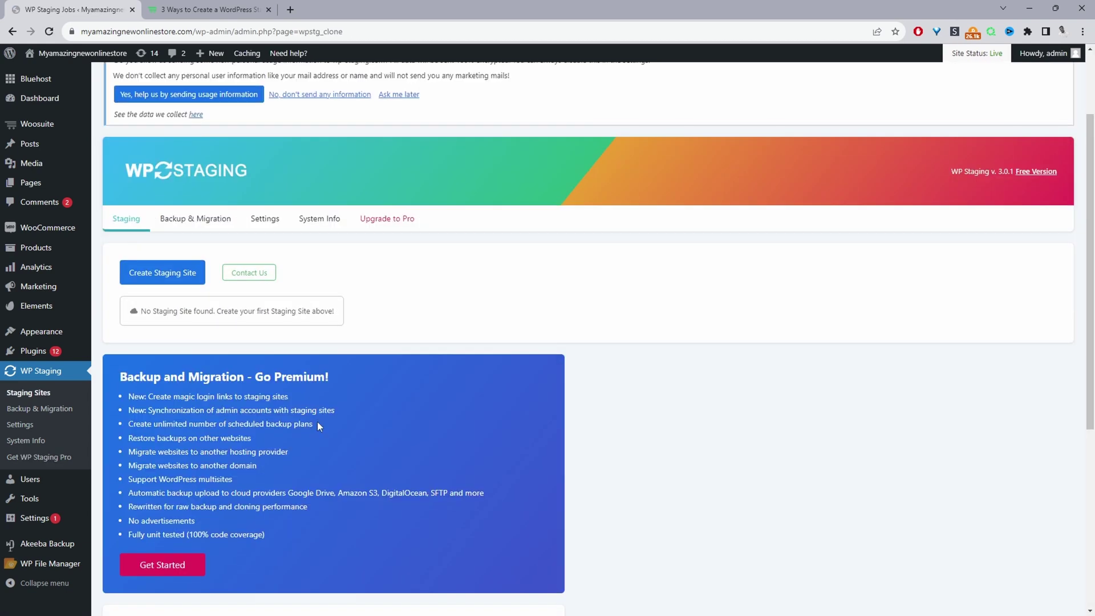
pyautogui.click(173, 275)
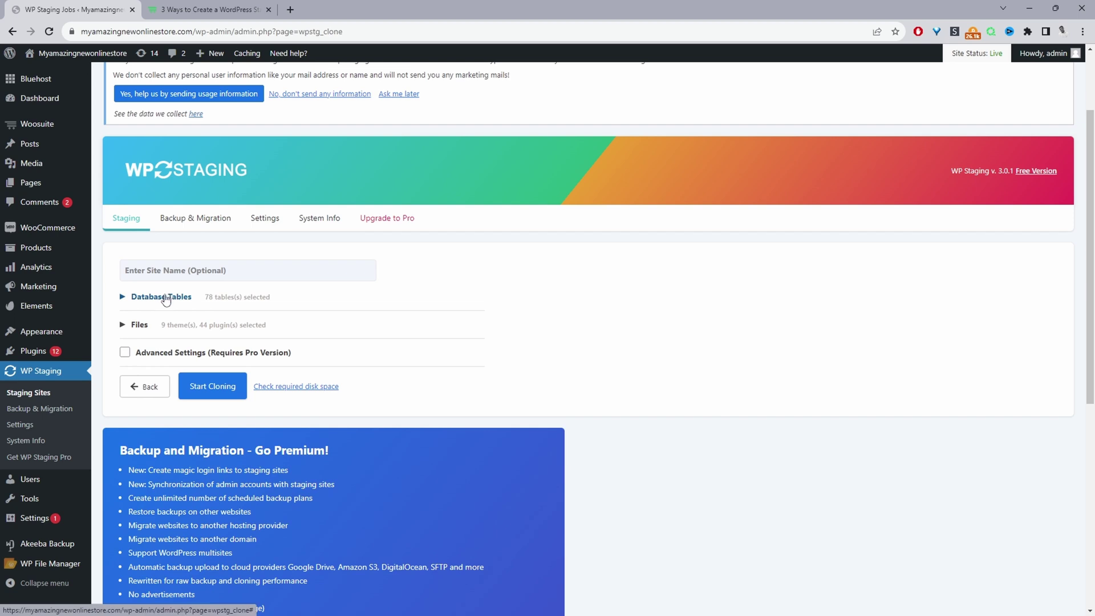
pyautogui.scroll(-1, 248, 366)
pyautogui.click(162, 226)
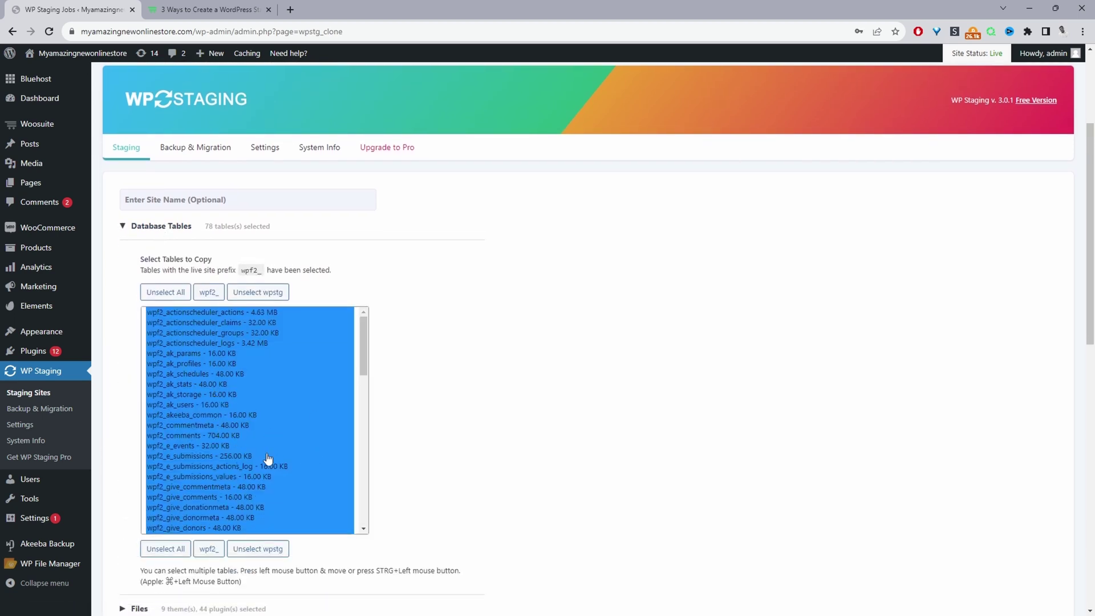
pyautogui.scroll(-5, 306, 473)
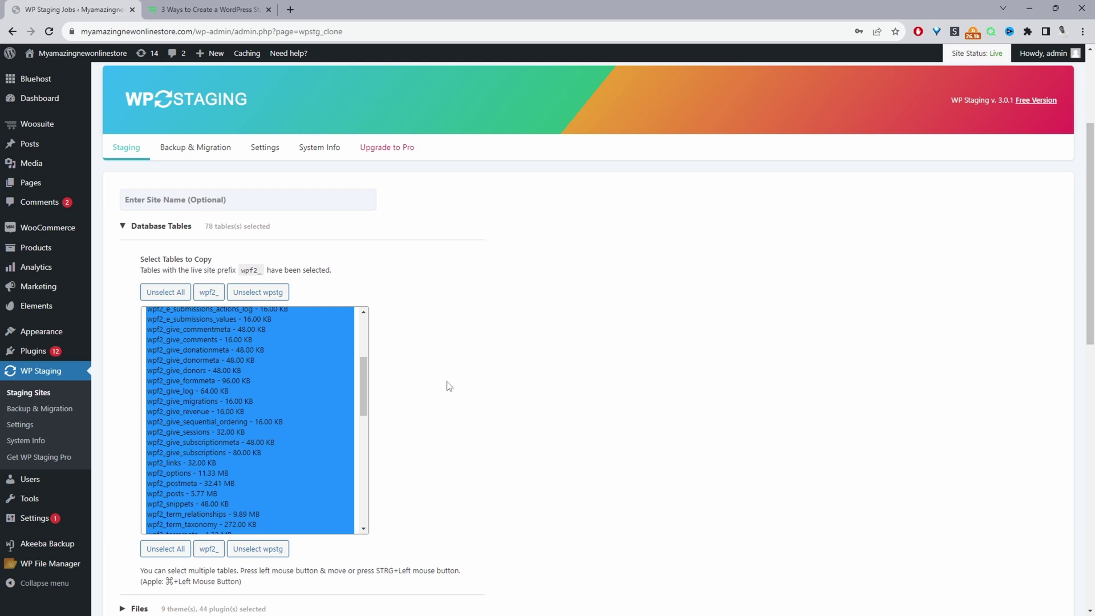
pyautogui.scroll(-2, 447, 386)
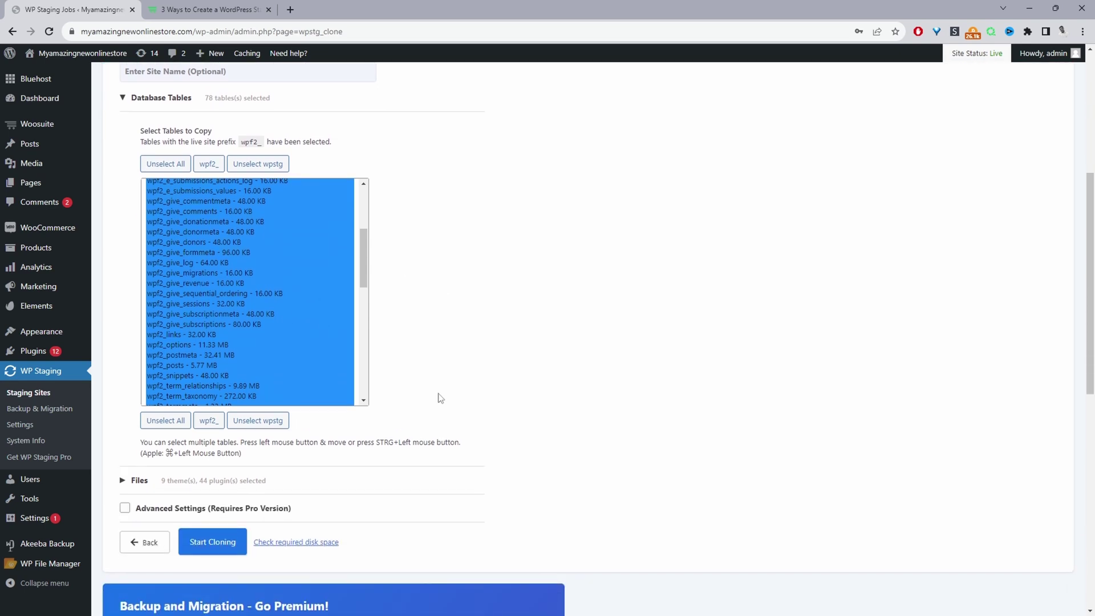
# - Clone the site with the wp-admin, wp-content and wp-includes folders selected, and open the new staging site
pyautogui.scroll(-1, 441, 398)
pyautogui.click(139, 398)
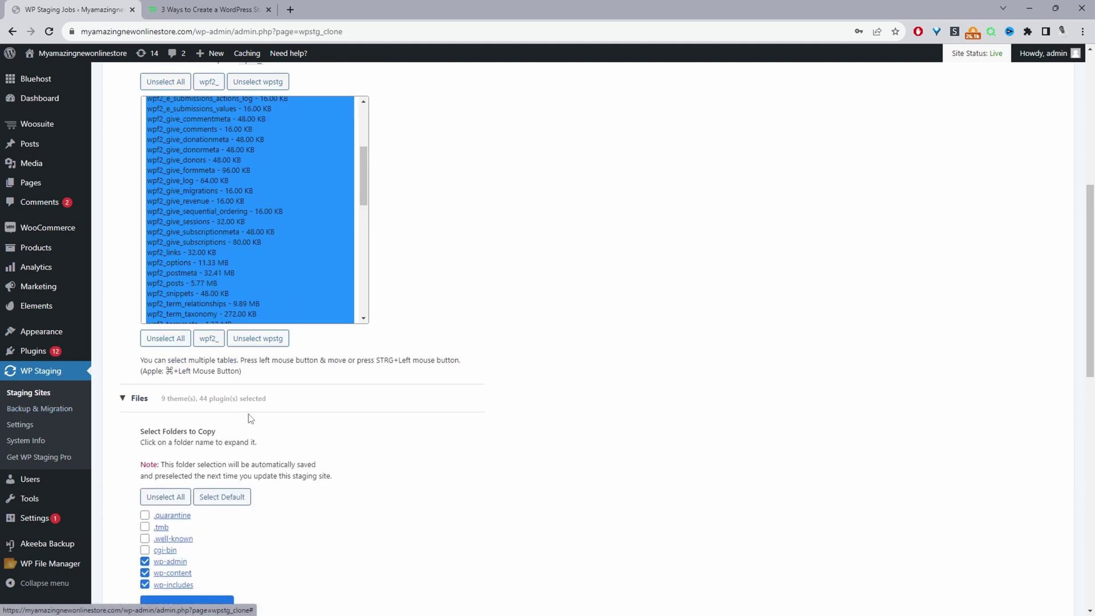
pyautogui.scroll(-4, 249, 418)
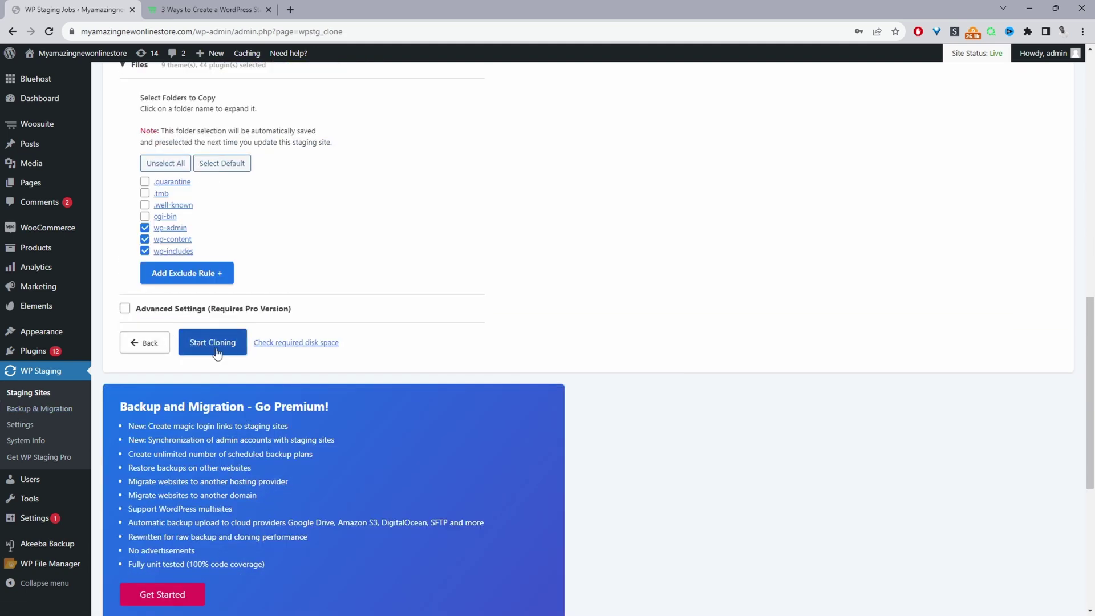
pyautogui.click(217, 352)
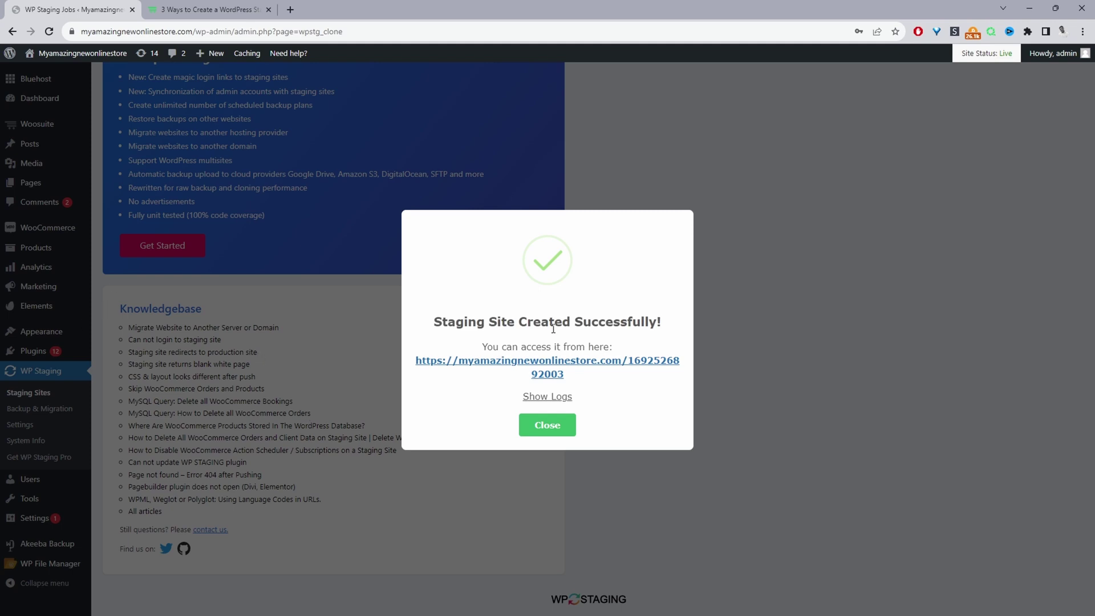
pyautogui.click(530, 367)
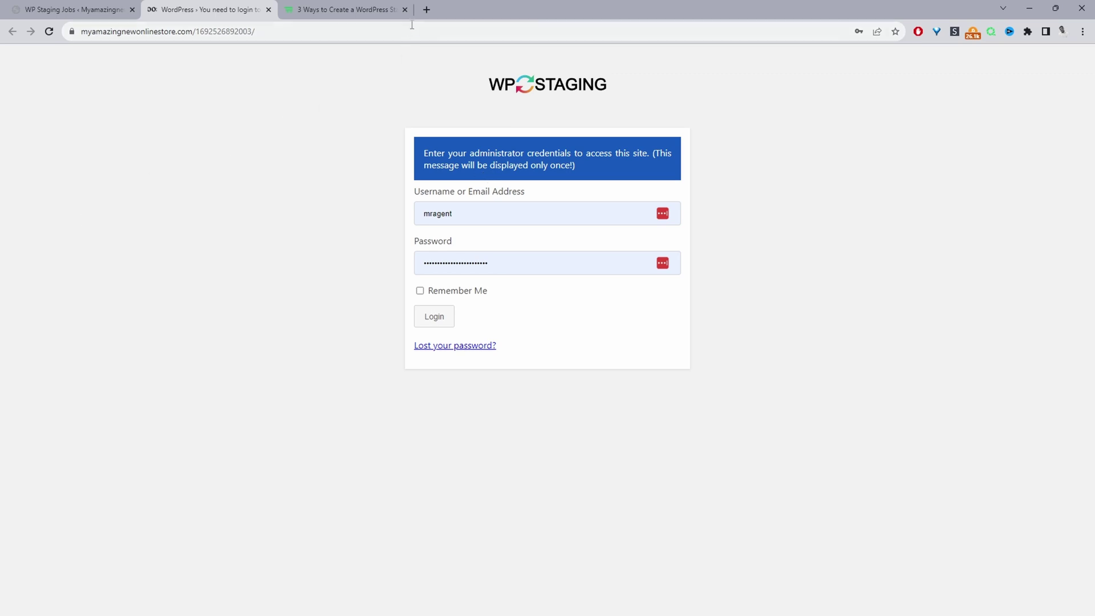
# - Open the Bluehost cPanel in a new tab, look at its Domains page and return to the tools overview
pyautogui.click(426, 9)
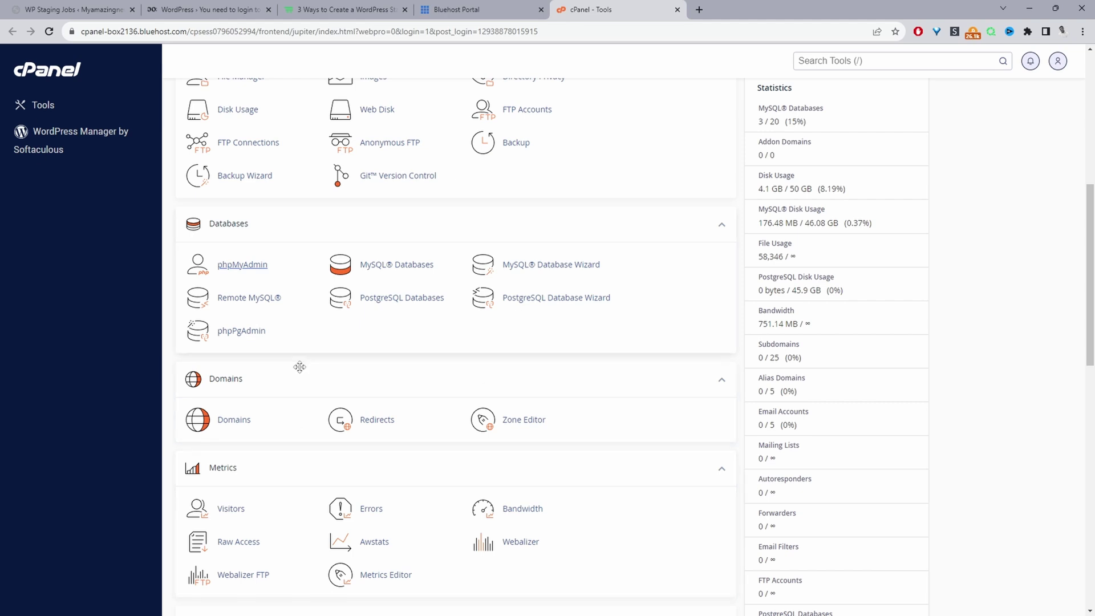
pyautogui.click(241, 426)
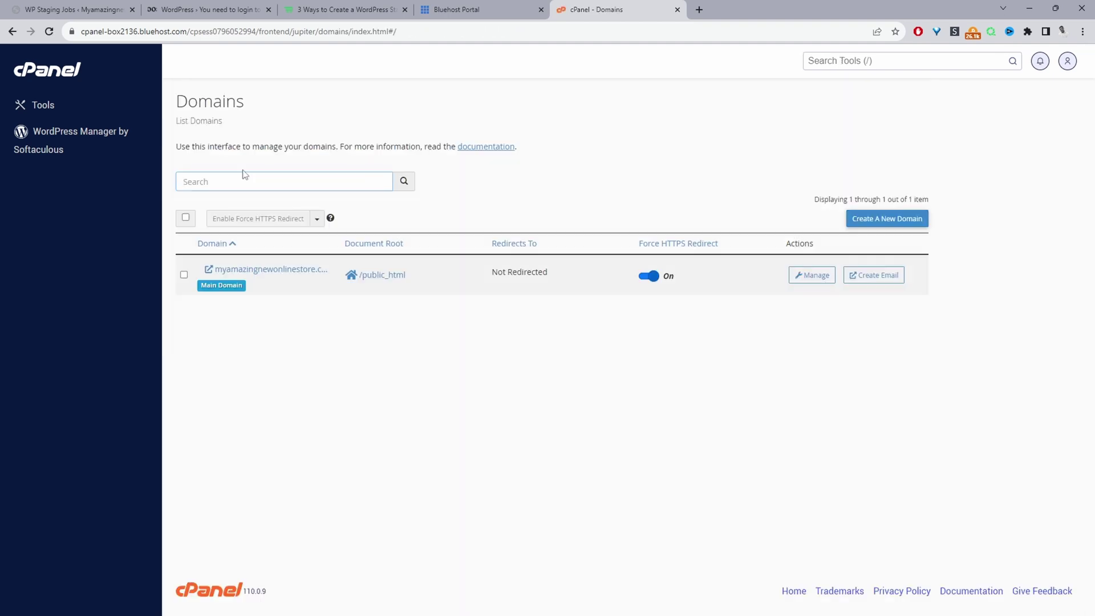
pyautogui.moveTo(174, 103); pyautogui.dragTo(288, 110)
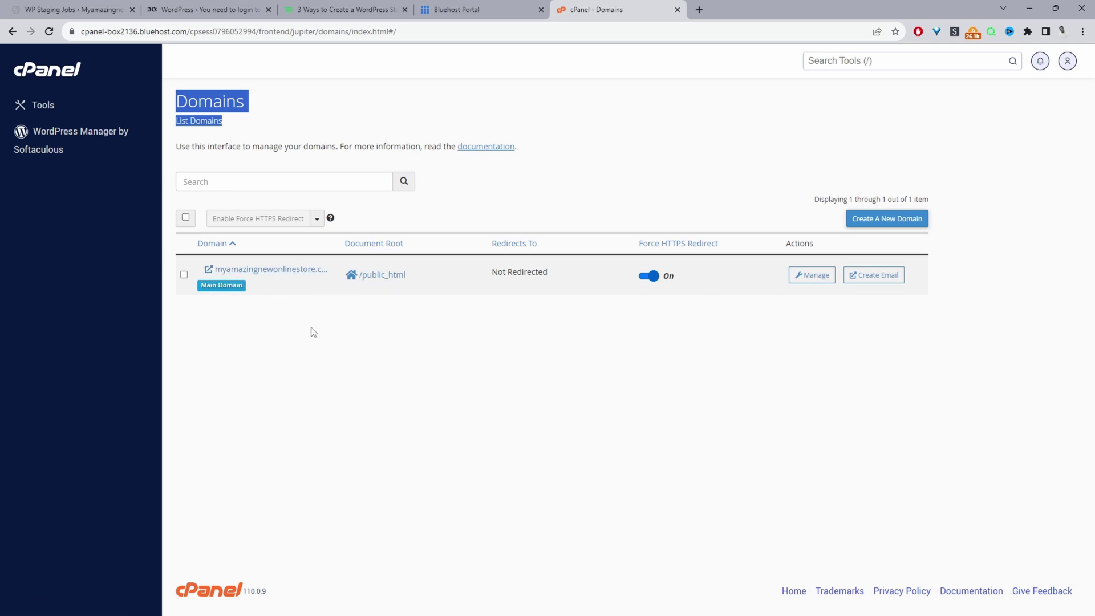
pyautogui.click(55, 80)
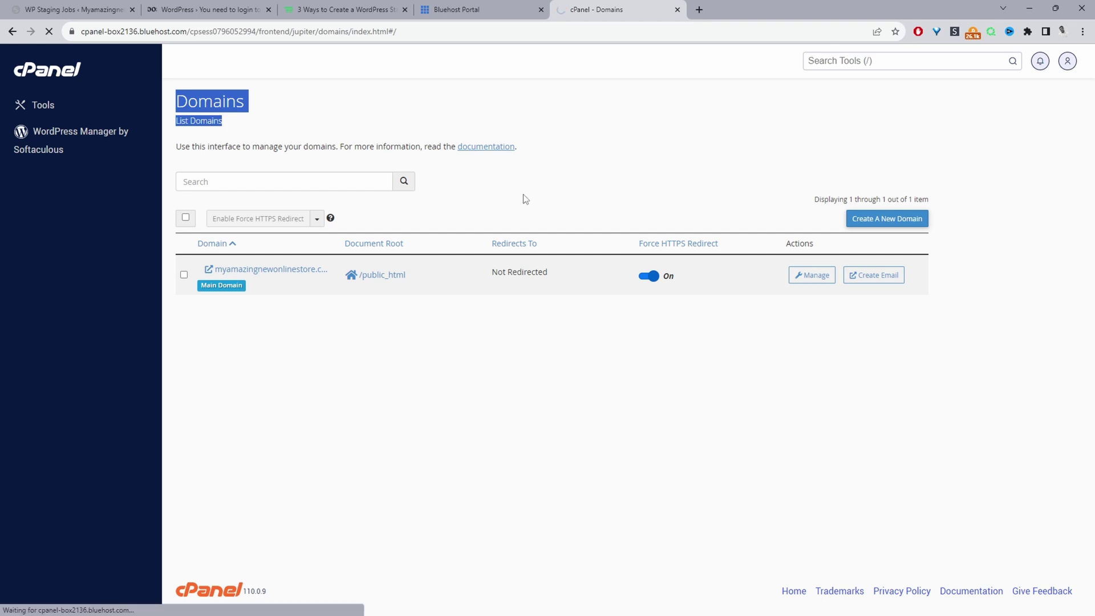
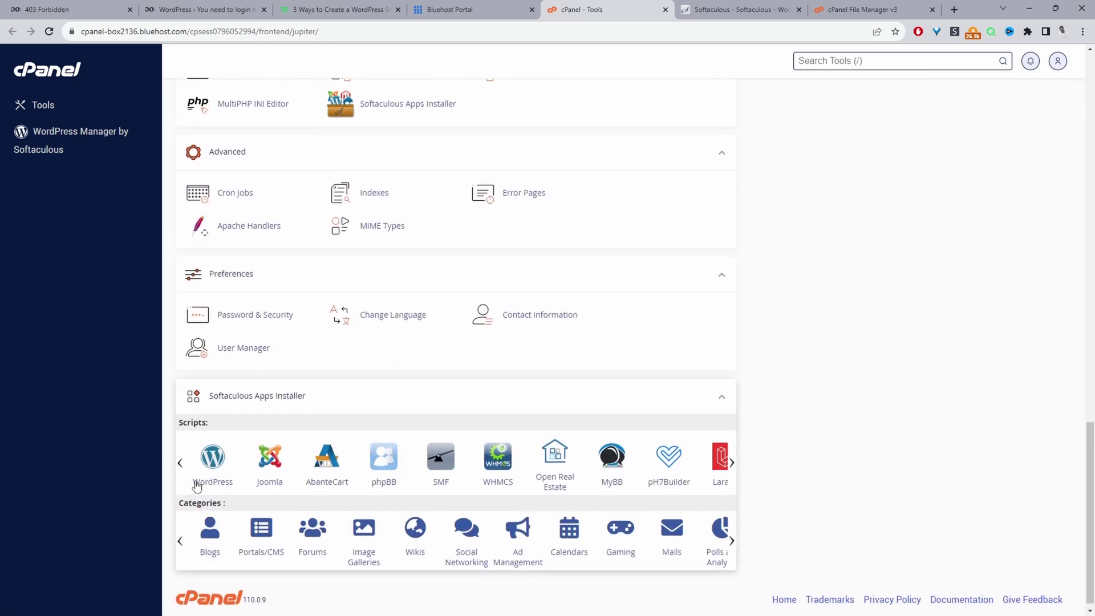
pyautogui.click(207, 469)
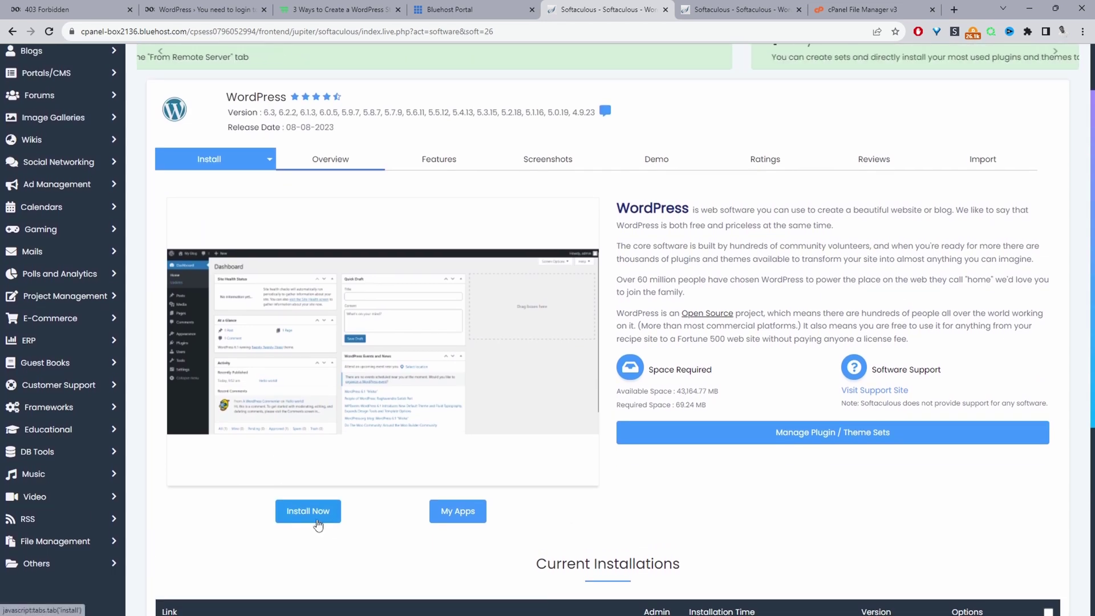
pyautogui.click(328, 516)
pyautogui.click(566, 288)
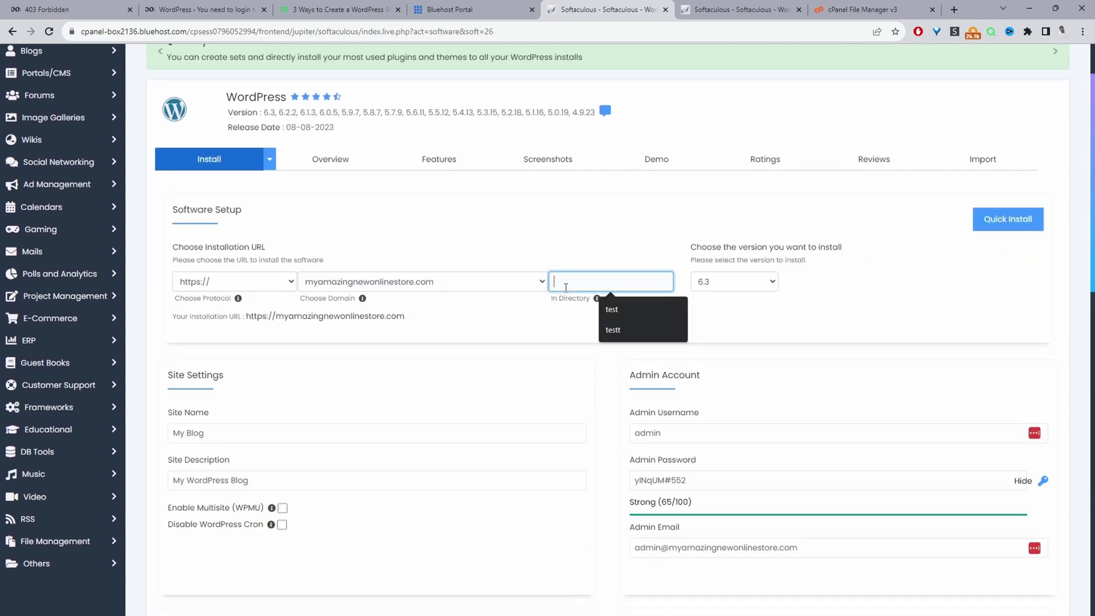
pyautogui.write('testt')
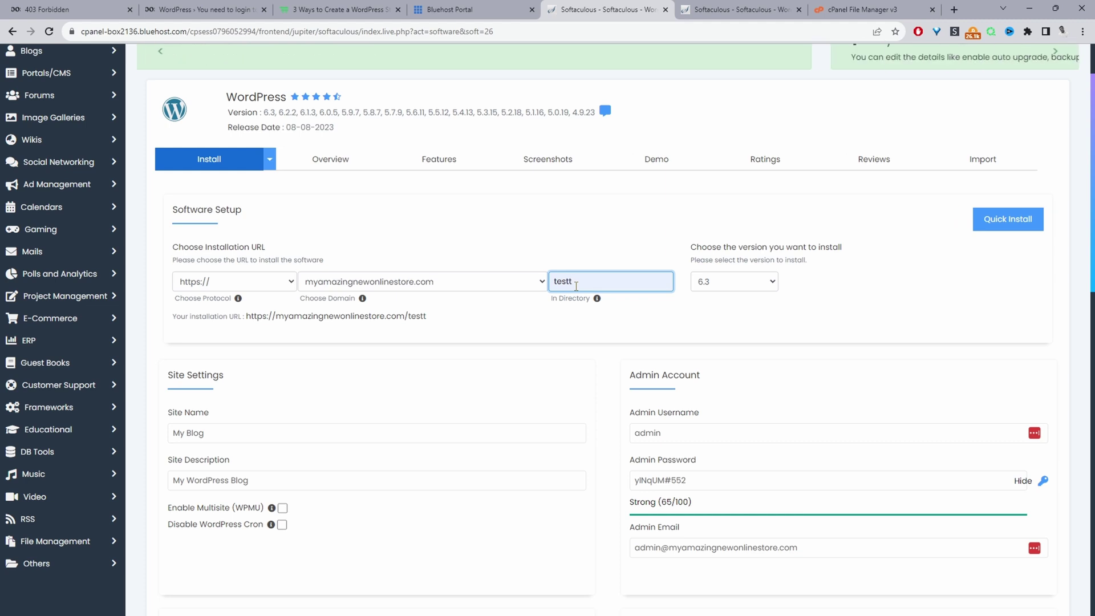
pyautogui.click(543, 282)
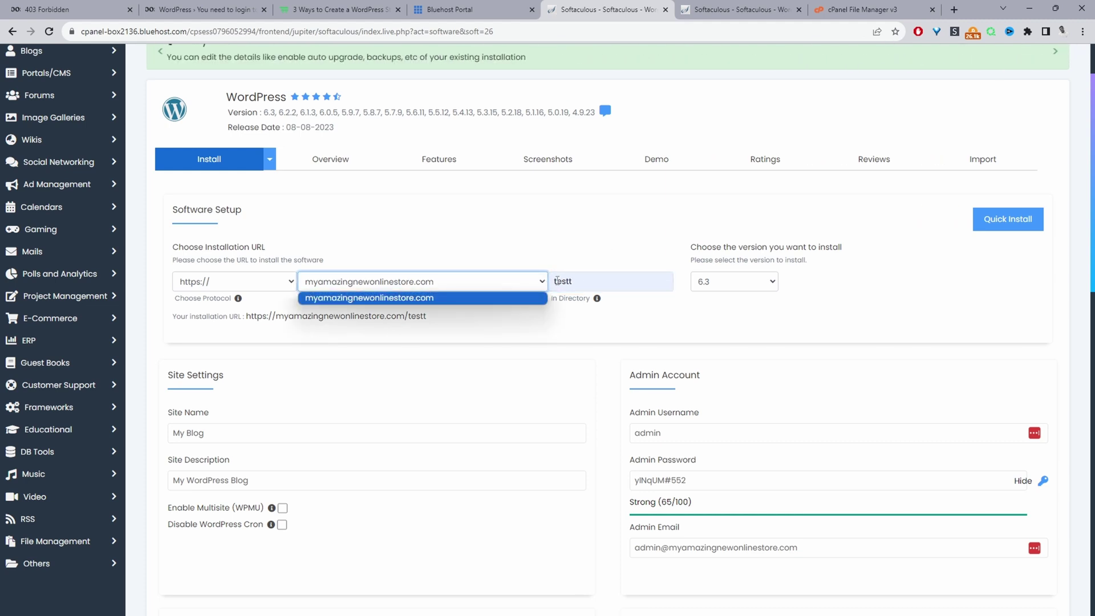
pyautogui.click(566, 281)
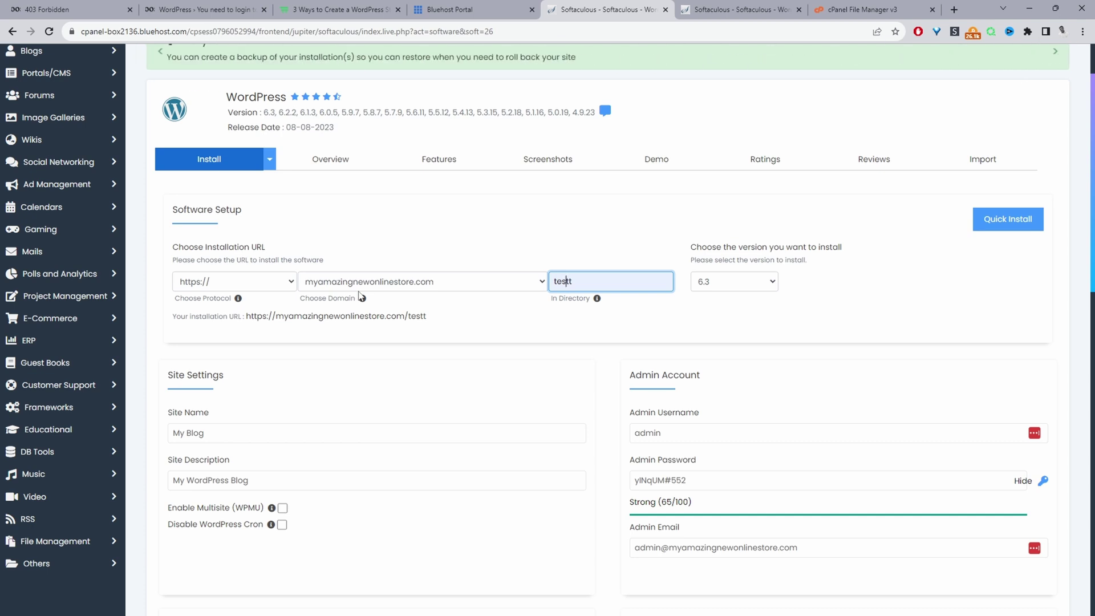
pyautogui.scroll(-15, 375, 332)
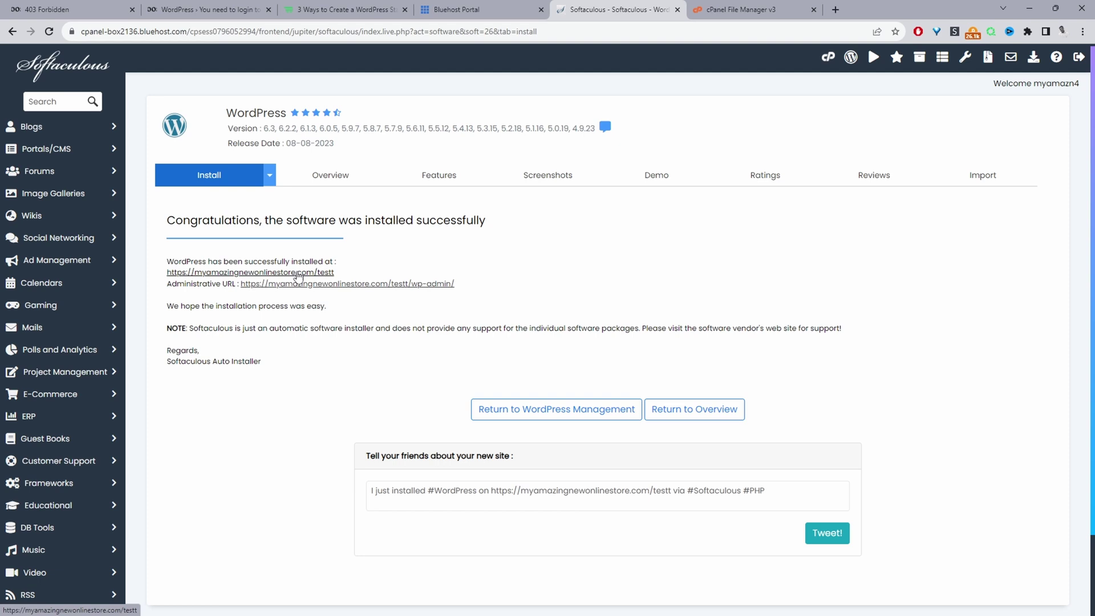
# - View the newly installed WordPress site at myamazingnewonlinestore.com/testt and close the cPanel File Manager page
pyautogui.click(297, 276)
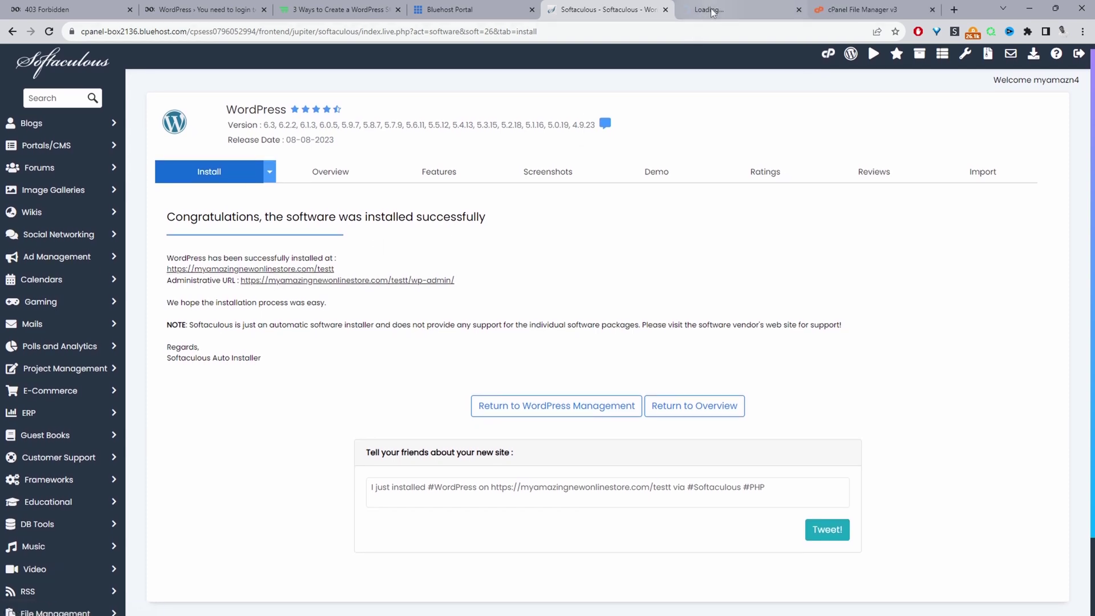
pyautogui.click(712, 13)
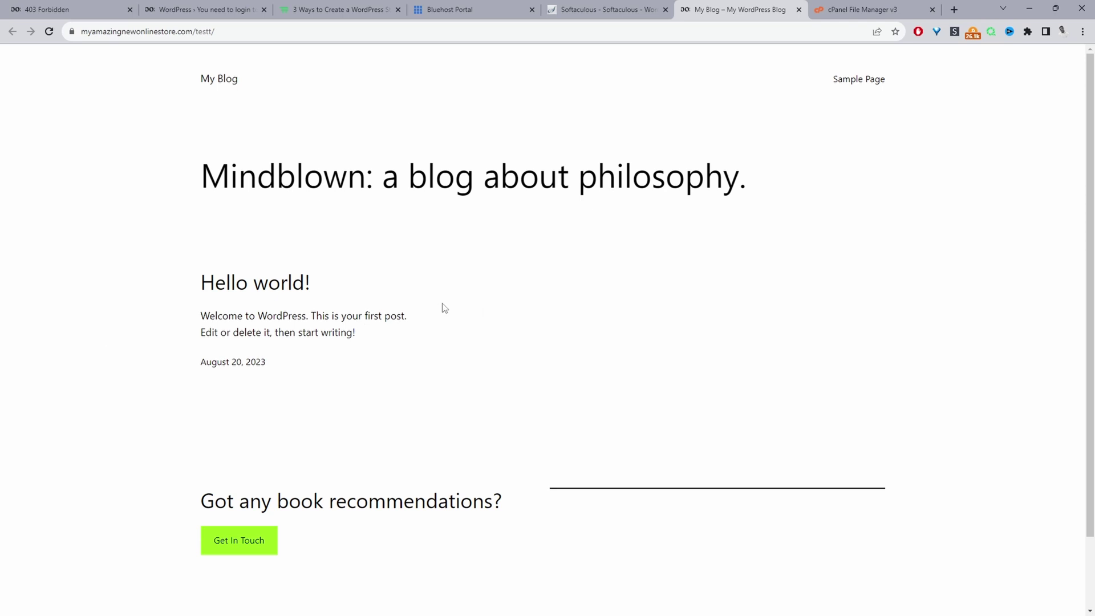
pyautogui.middleClick(818, 19)
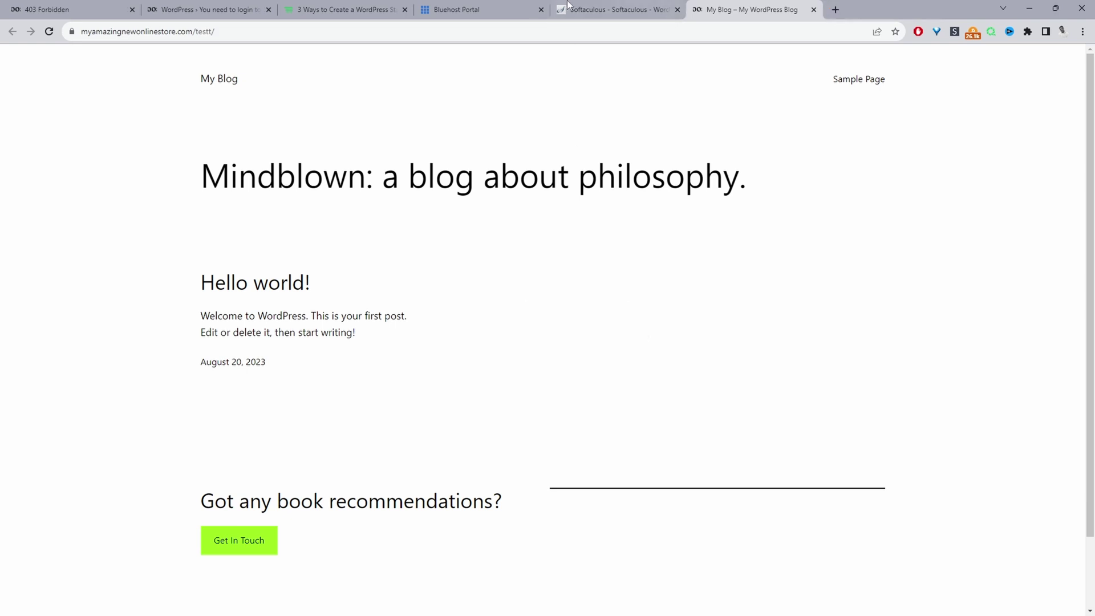
# - Return from the Softaculous installation page to the cPanel tools and open the File Manager
pyautogui.click(565, 8)
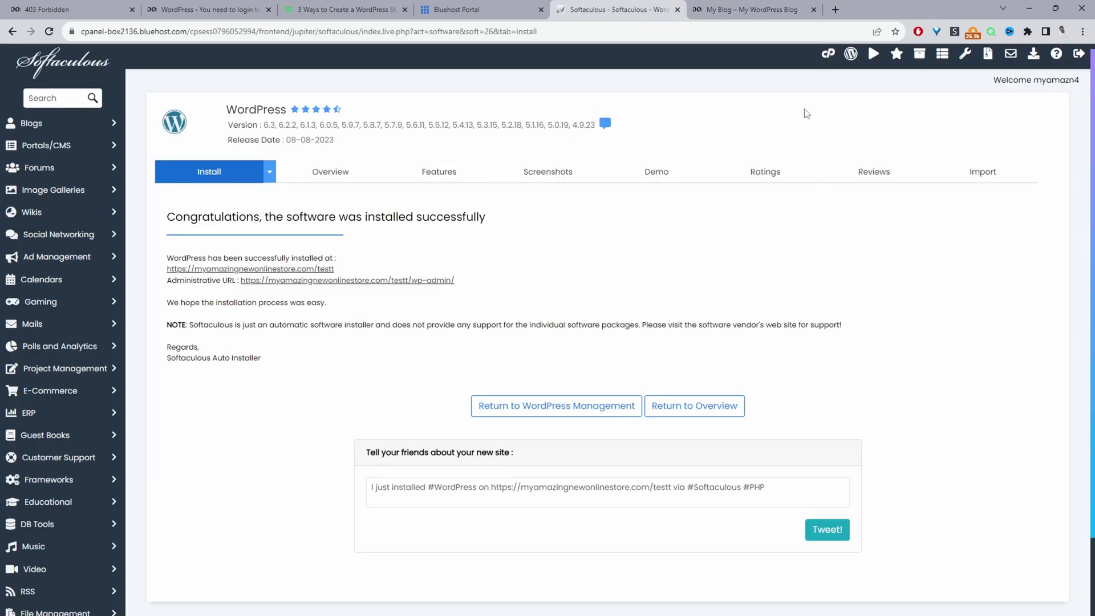
pyautogui.click(826, 57)
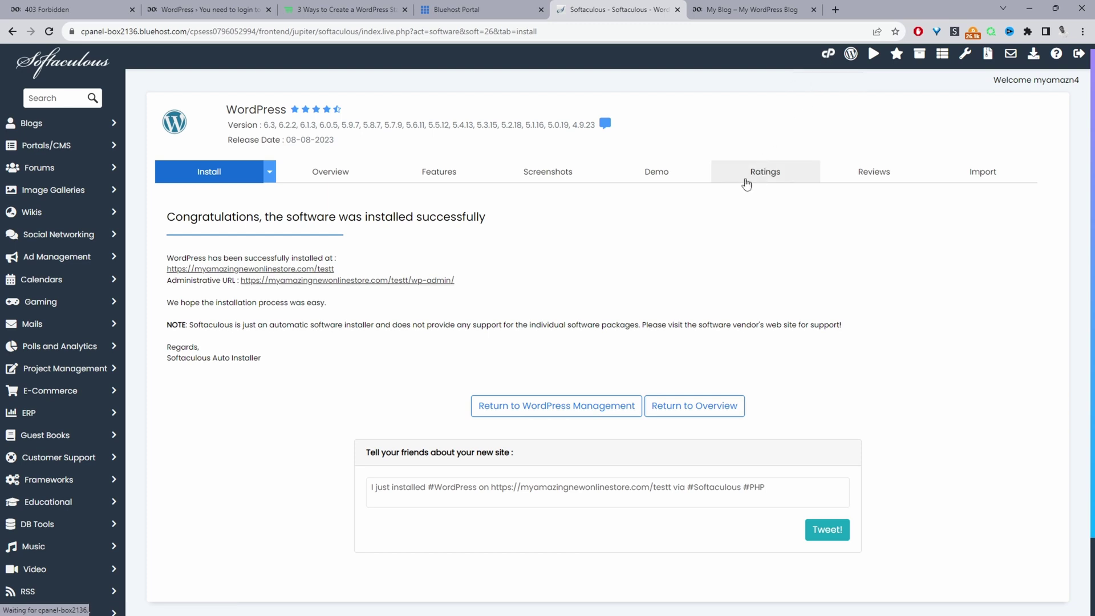
pyautogui.scroll(-5, 268, 251)
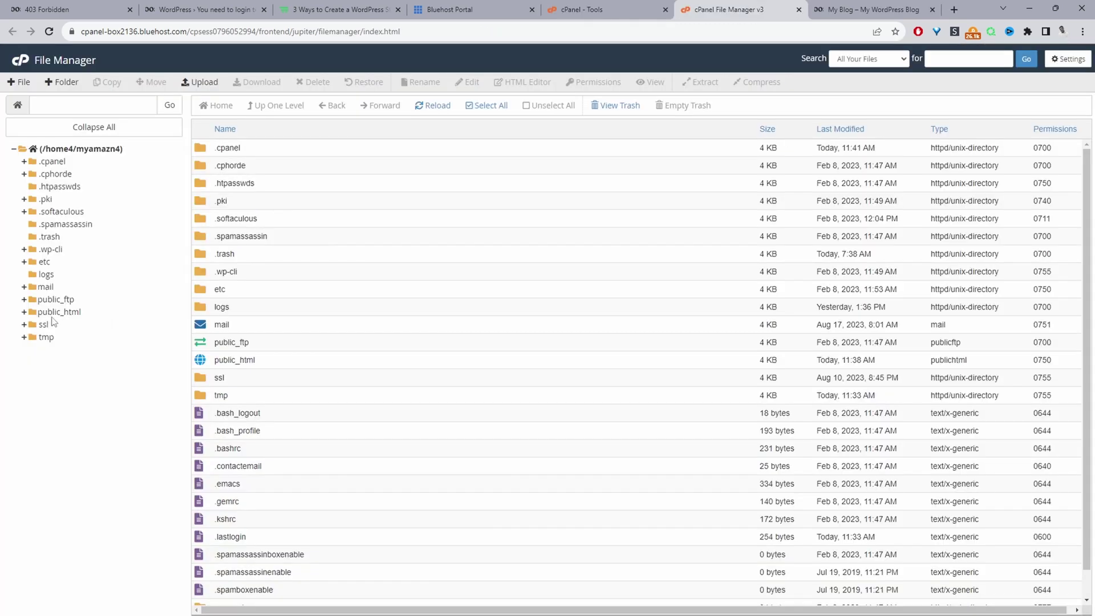
# - Delete the "test" folder from public_html
pyautogui.click(61, 312)
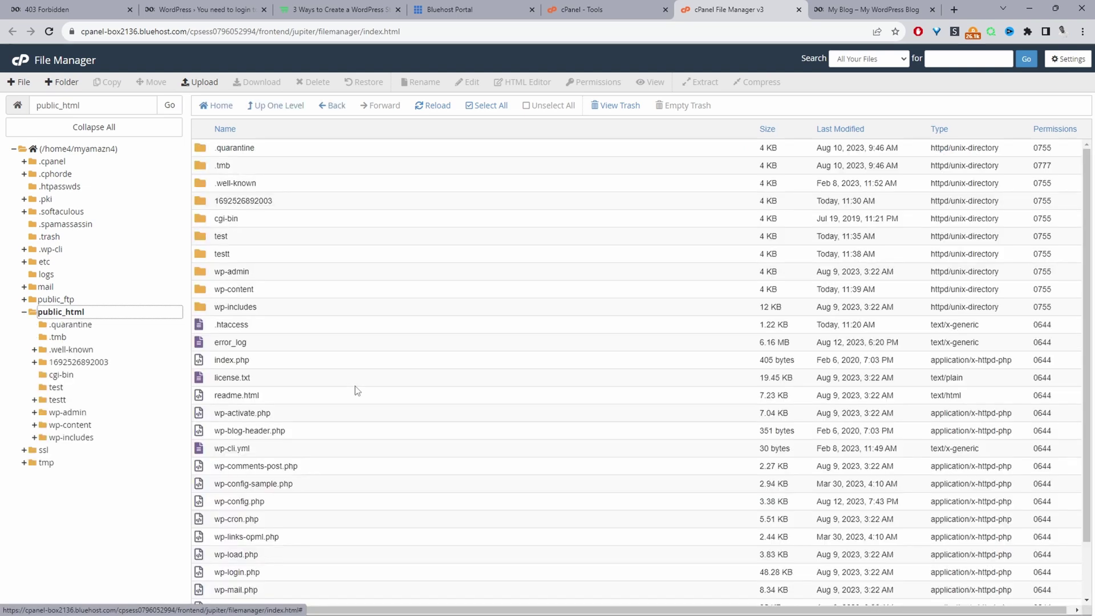
pyautogui.rightClick(202, 293)
pyautogui.click(403, 301)
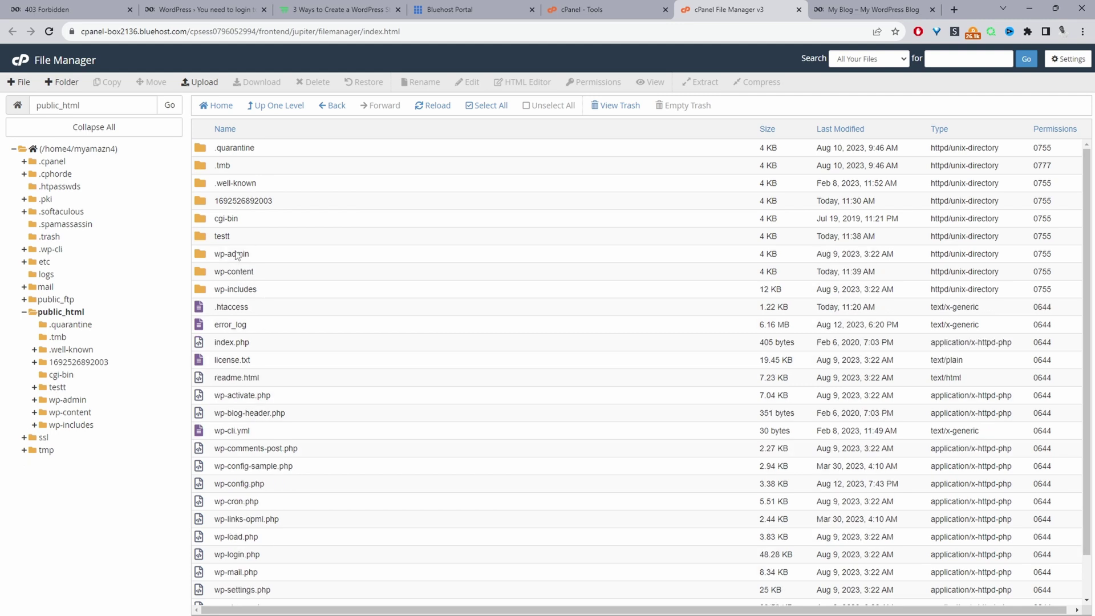
# - Move the wp-content folder inside public_html/testt to the trash
pyautogui.doubleClick(210, 242)
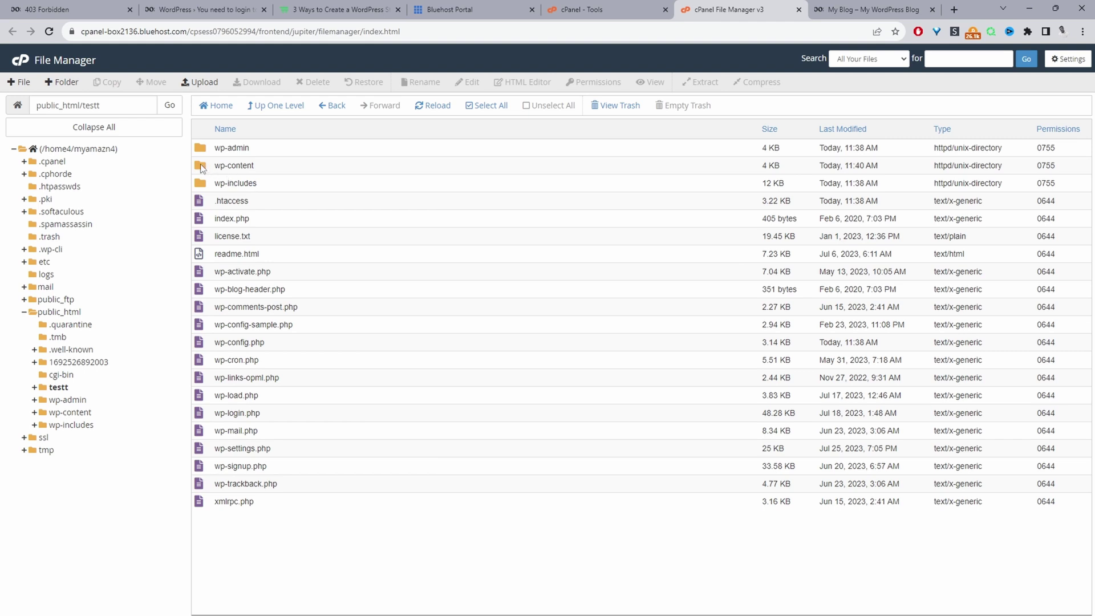
pyautogui.click(202, 172)
pyautogui.press('Delete')
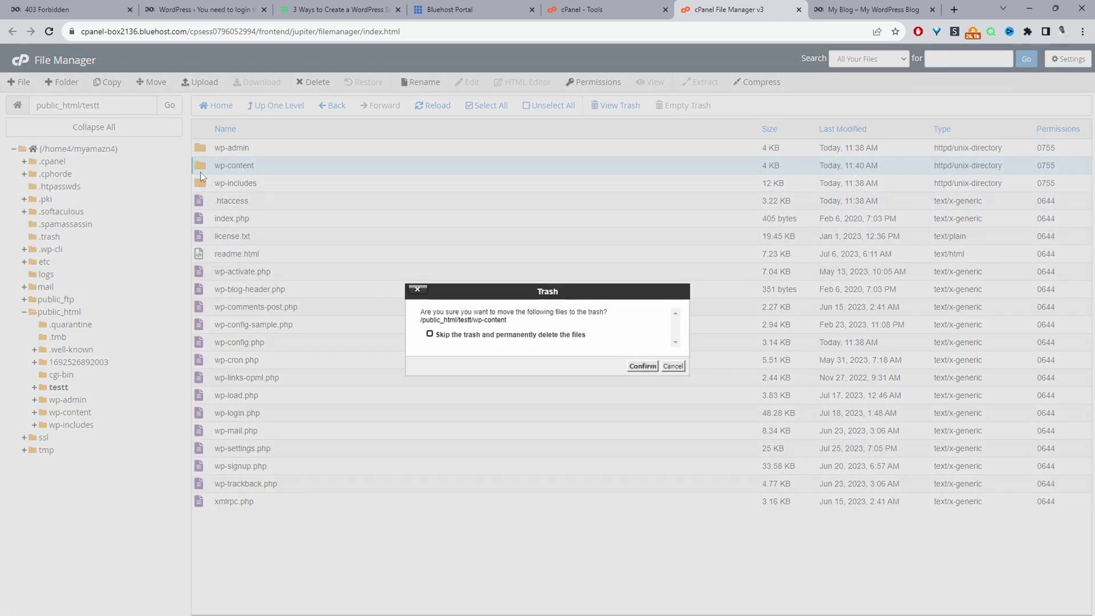
pyautogui.click(643, 367)
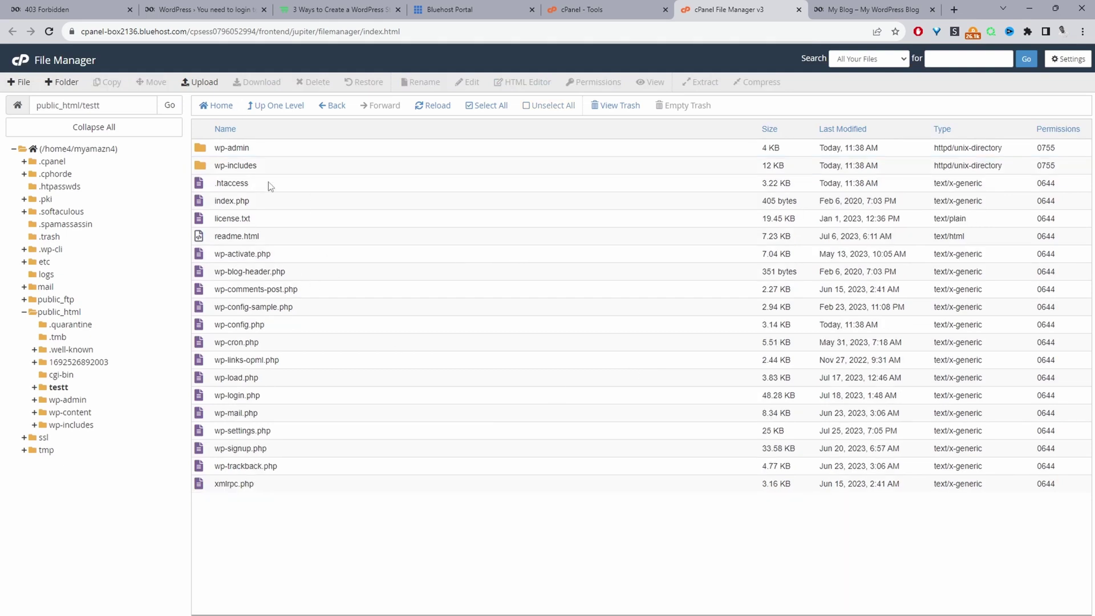
# - Copy the main site's wp-content folder from public_html to /public_html/testt/
pyautogui.click(285, 106)
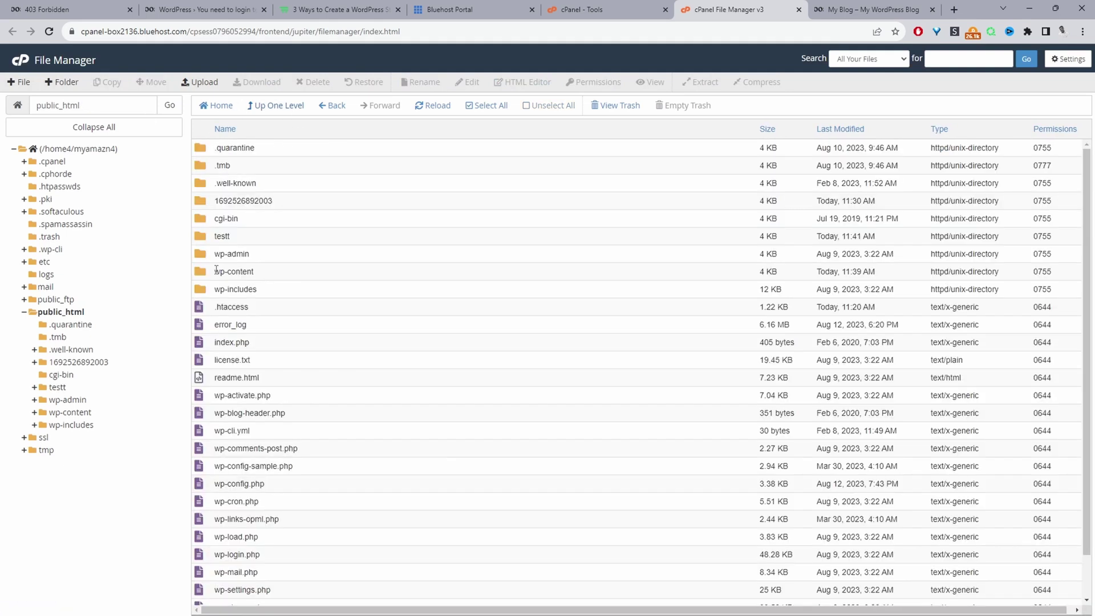
pyautogui.rightClick(203, 272)
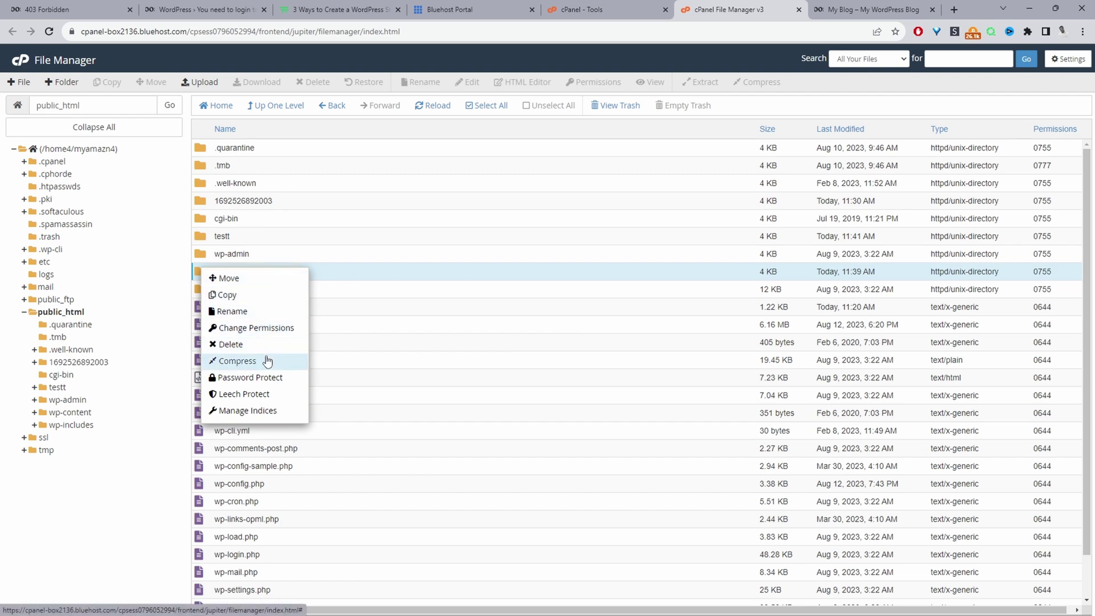
pyautogui.click(273, 295)
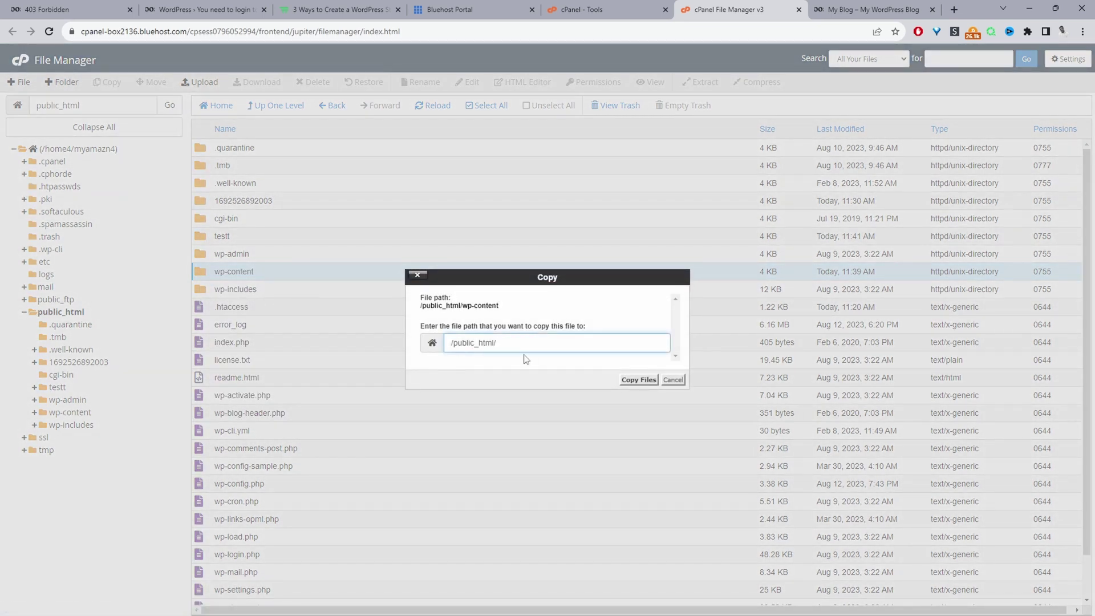
pyautogui.write('/testt/')
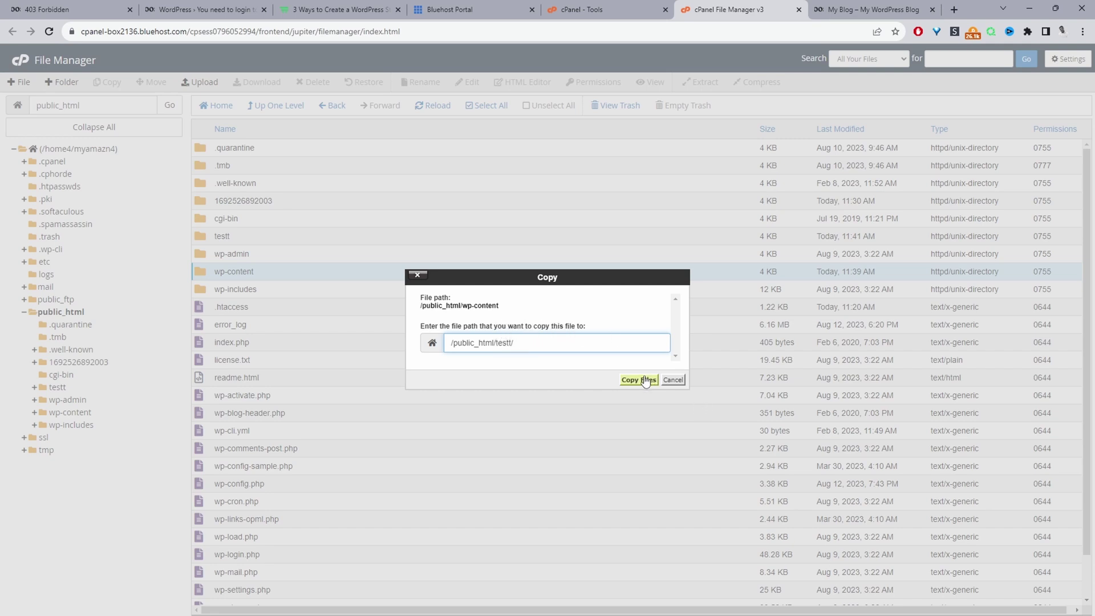
pyautogui.click(639, 379)
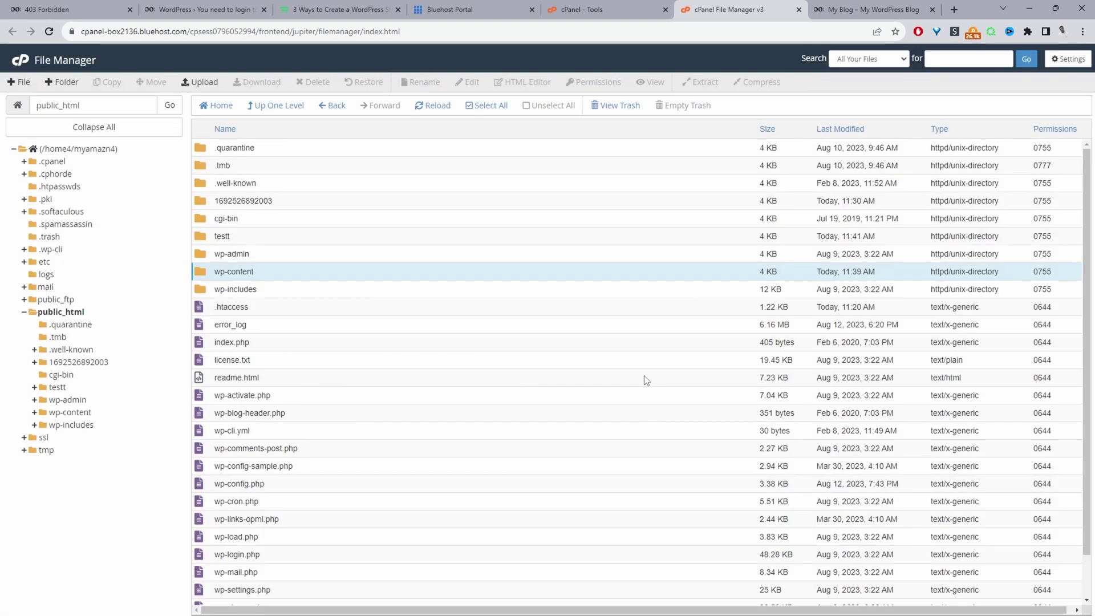
# - Examine the database name and username in the wp-config.php file of public_html/testt and close the file
pyautogui.doubleClick(209, 238)
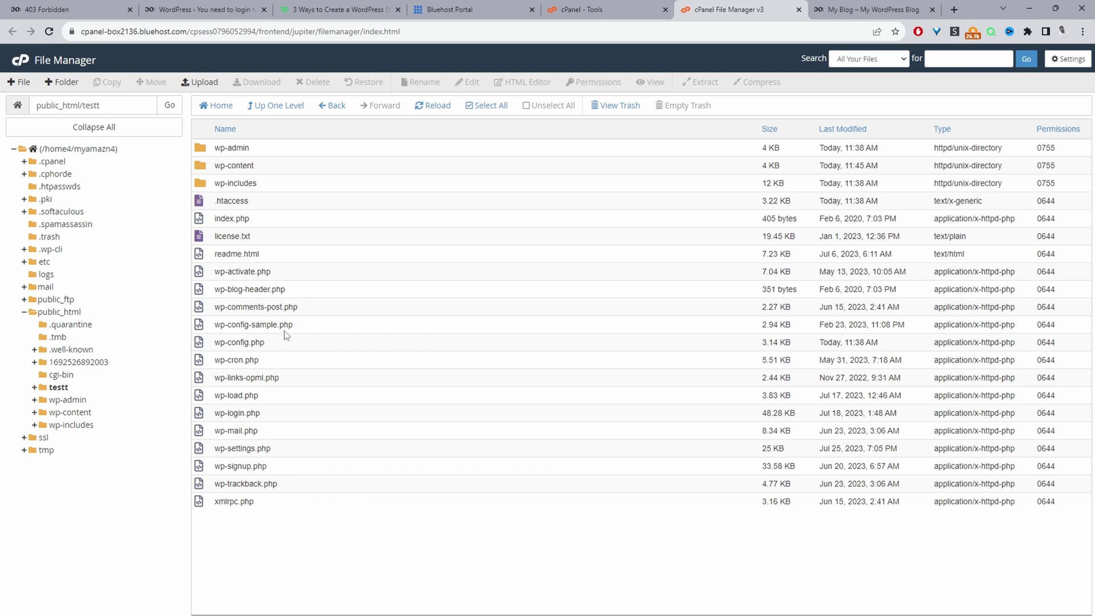
pyautogui.rightClick(231, 343)
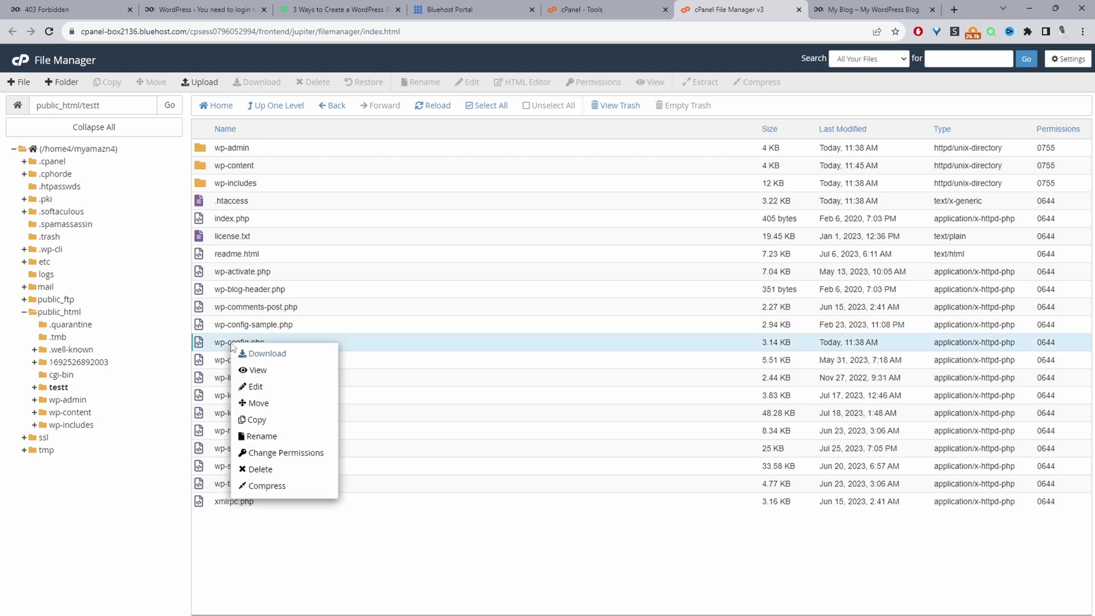
pyautogui.click(250, 384)
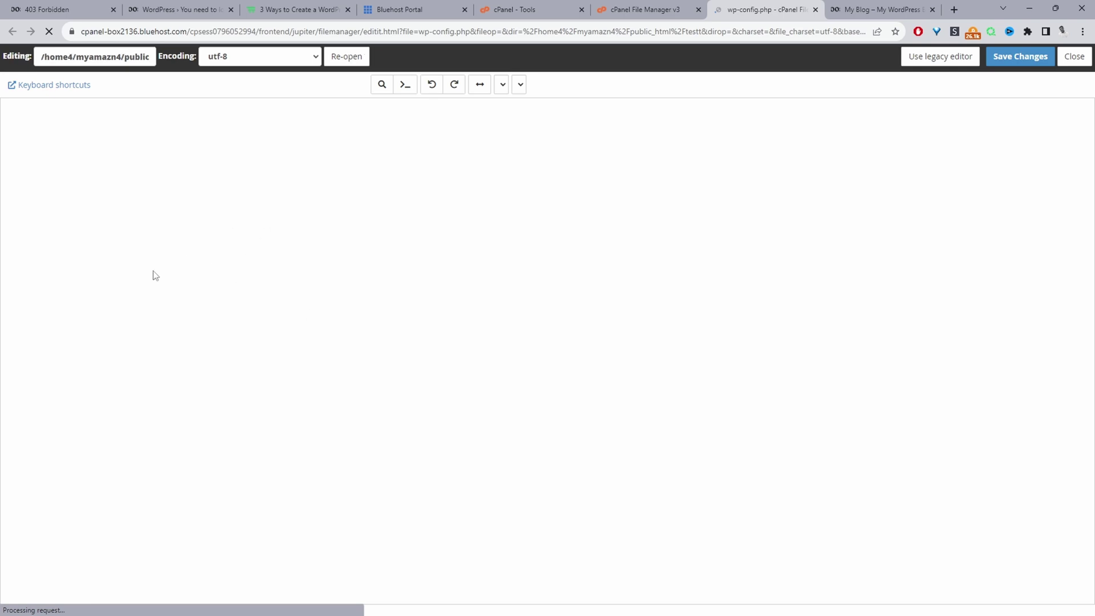
pyautogui.scroll(-2, 234, 300)
pyautogui.click(43, 289)
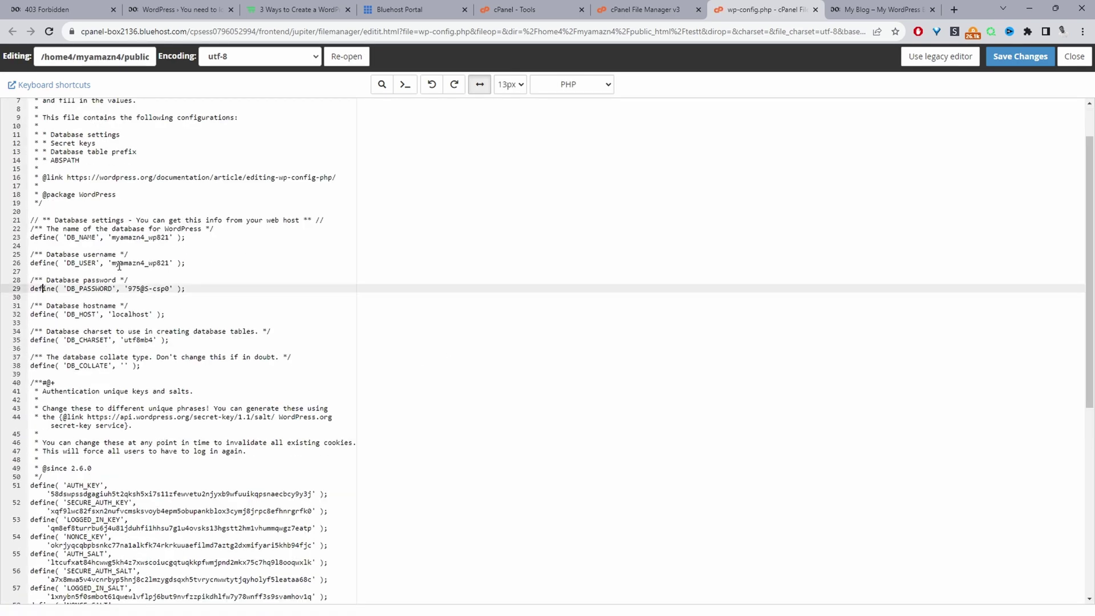
pyautogui.moveTo(113, 263); pyautogui.dragTo(163, 270)
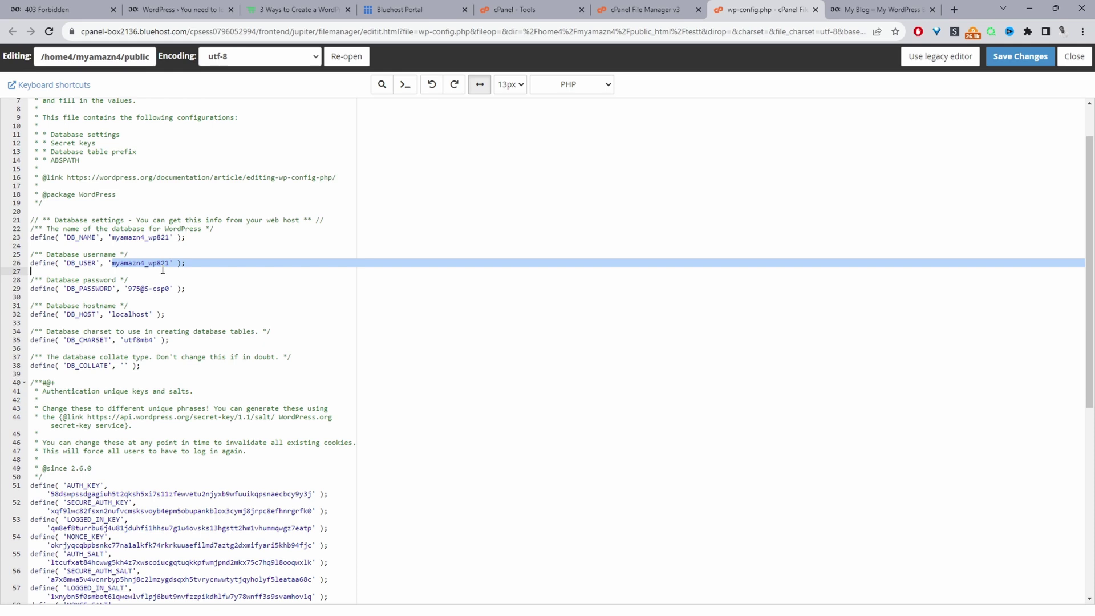
pyautogui.moveTo(124, 237); pyautogui.dragTo(155, 245)
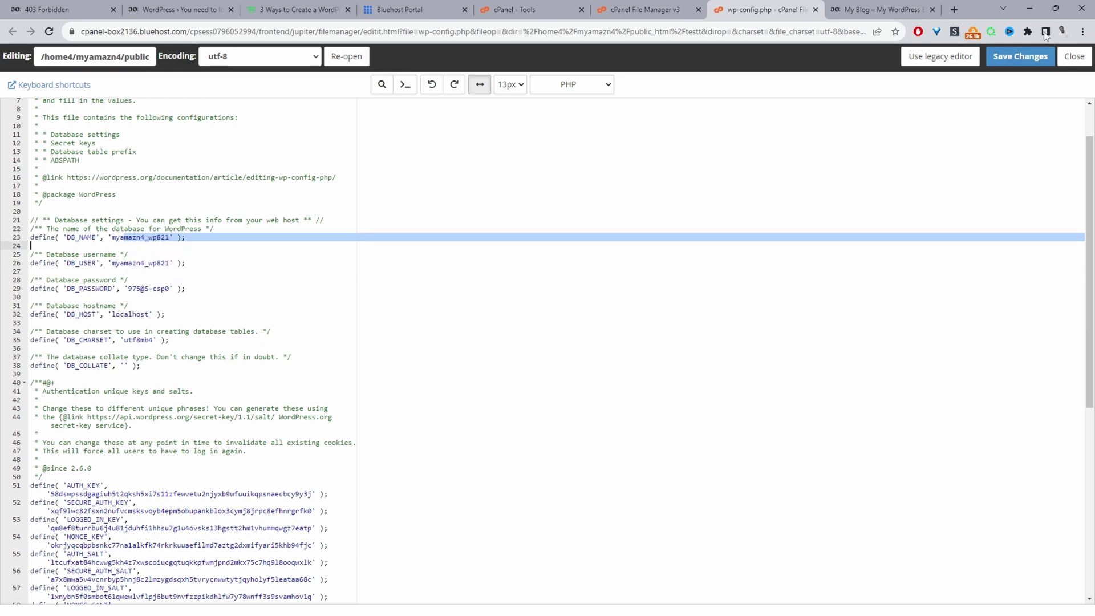
pyautogui.click(1074, 56)
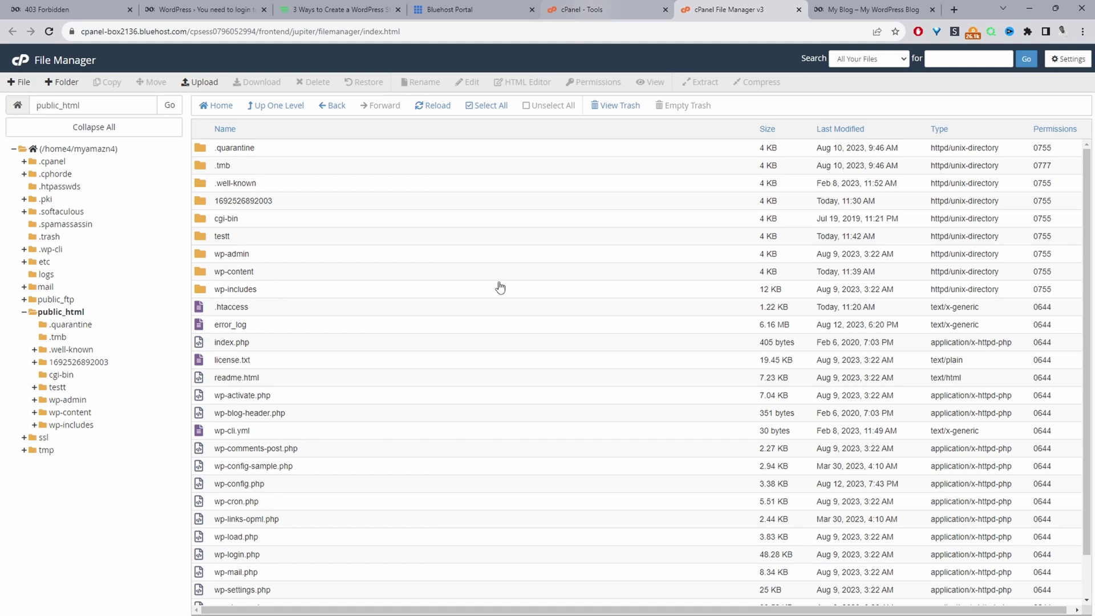
# - Open phpMyAdmin from the cPanel tools and display the table list of the myamazn4_wp96 database
pyautogui.hotkey('ctrl', 'shift', 'Tab')
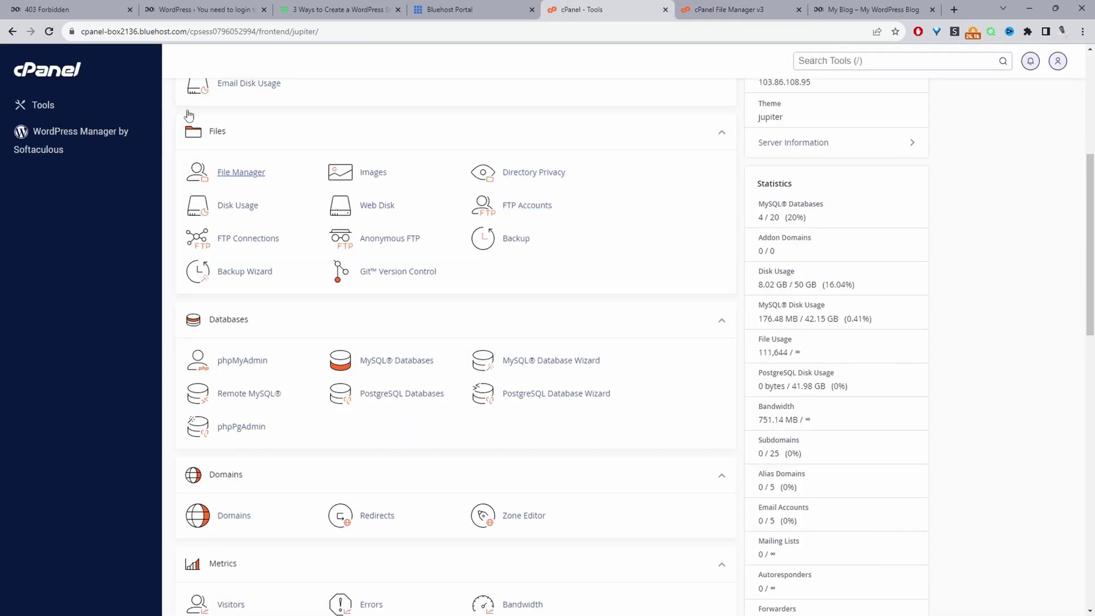
pyautogui.click(243, 361)
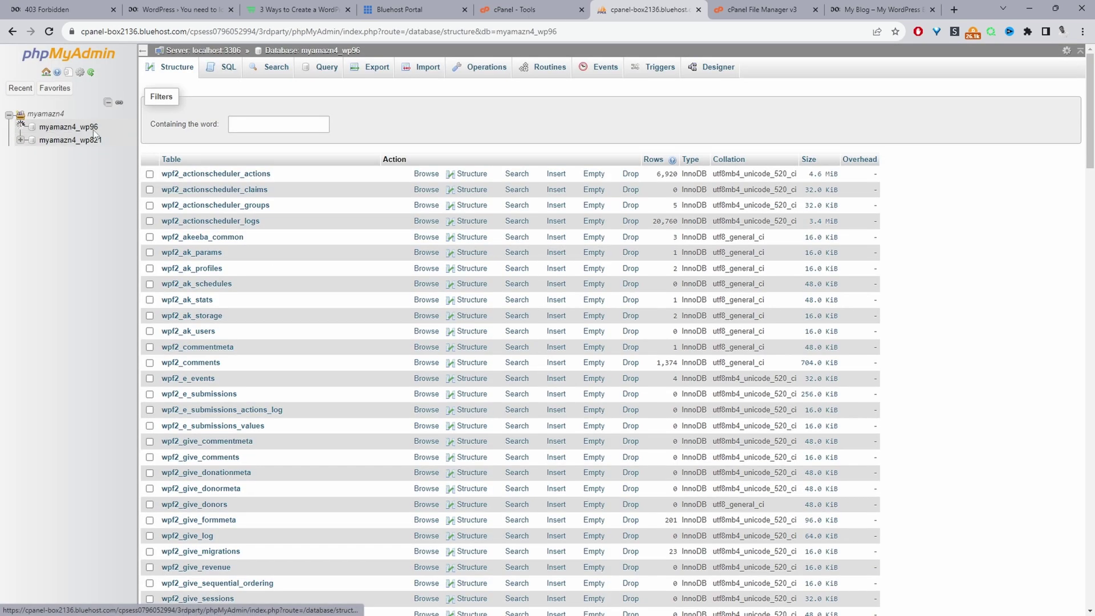
pyautogui.scroll(-15, 238, 403)
pyautogui.scroll(-15, 238, 403)
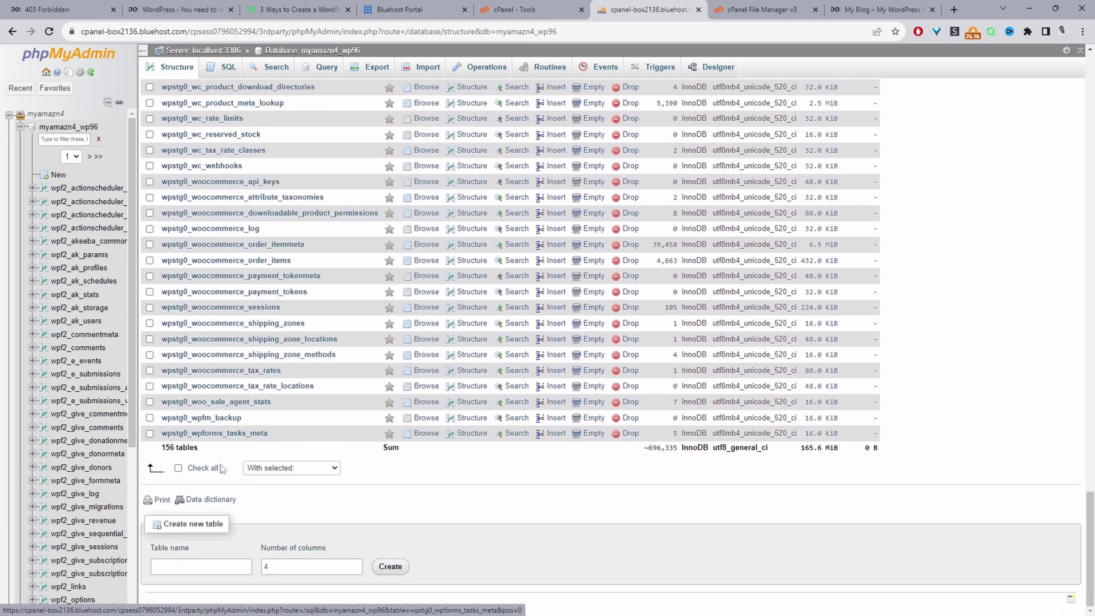
# - Select all tables of the myamazn4_wp96 database and start an export of them
pyautogui.click(178, 468)
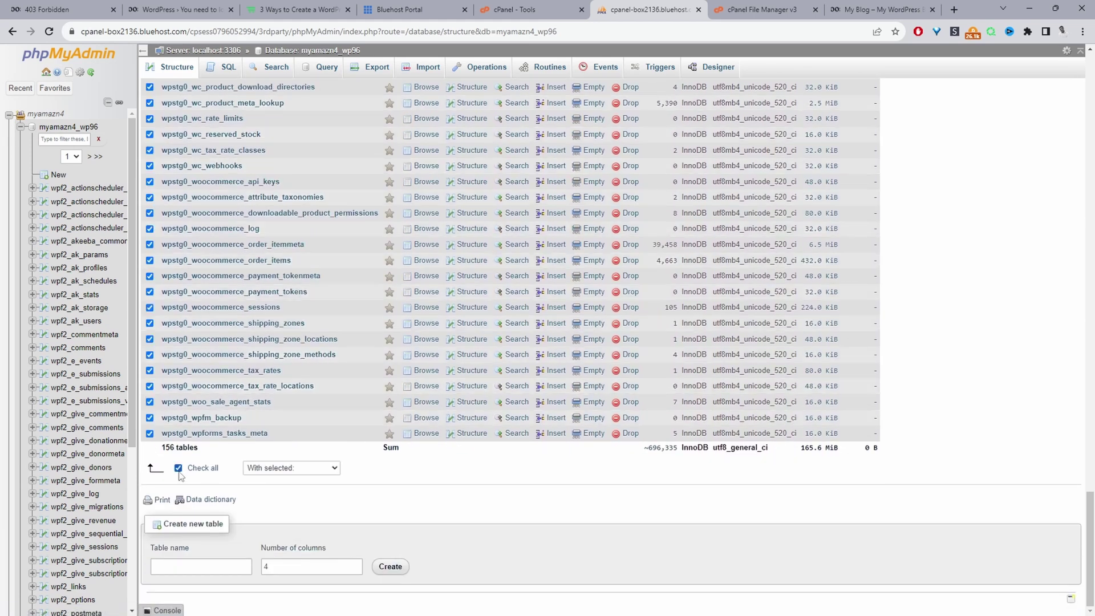
pyautogui.click(278, 470)
pyautogui.press('Down')
pyautogui.press('Down')
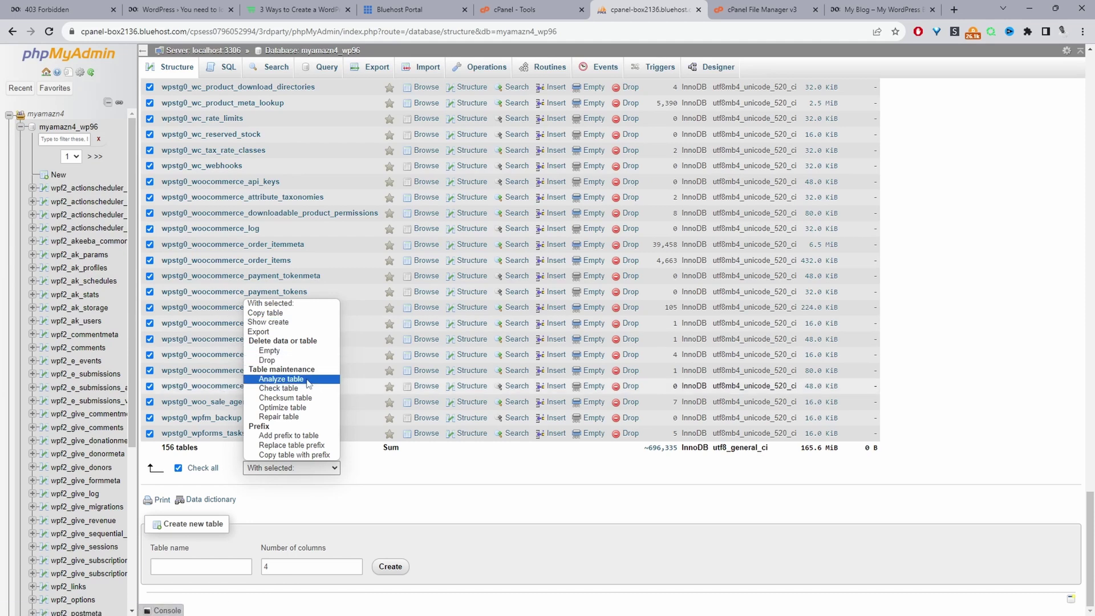
pyautogui.click(309, 332)
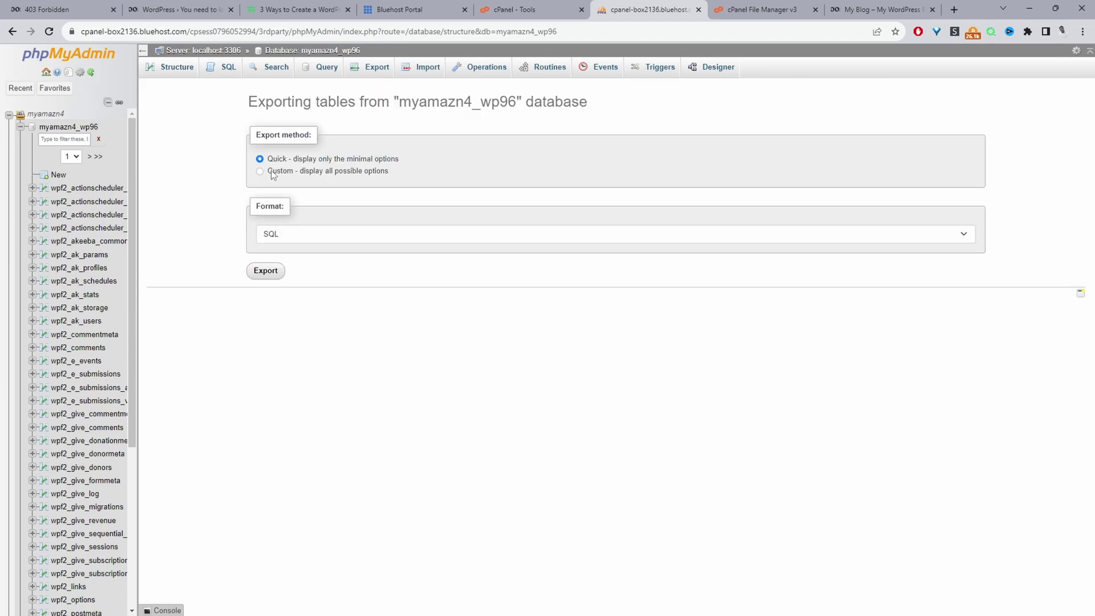
# - Export the selected tables as SQL with the Custom method, gzipped compression and foreign key checks disabled
pyautogui.click(272, 172)
pyautogui.scroll(-8, 419, 311)
pyautogui.scroll(-4, 745, 514)
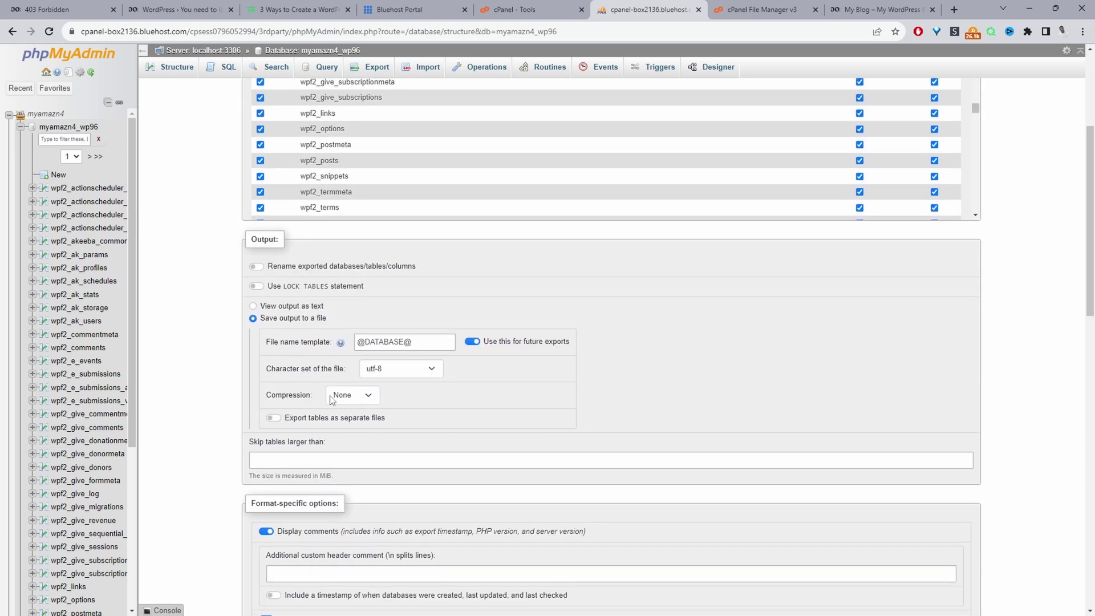
pyautogui.click(351, 397)
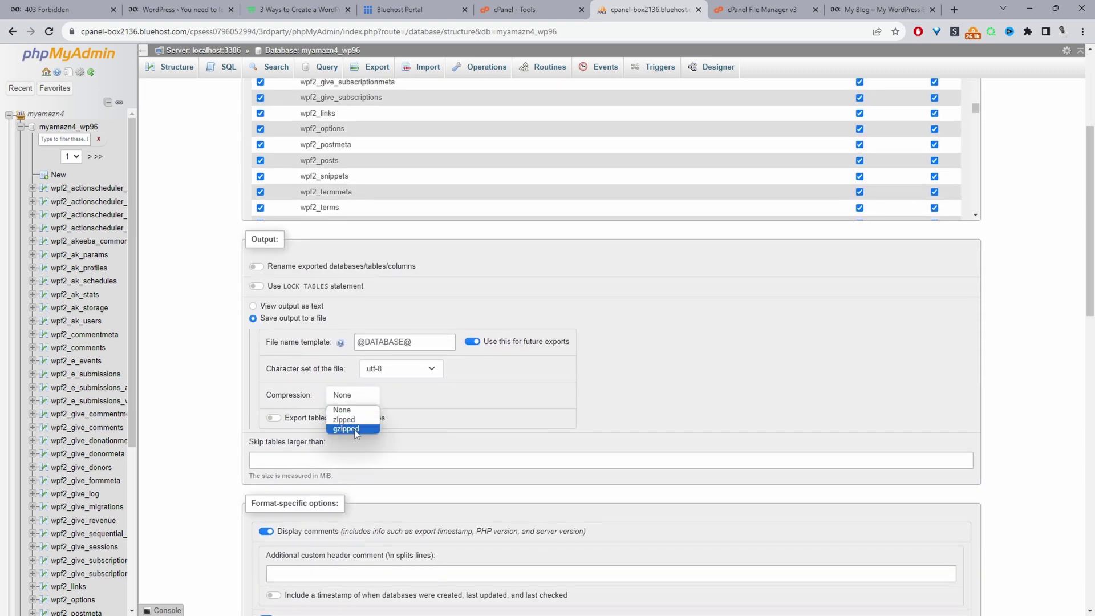
pyautogui.scroll(-5, 360, 426)
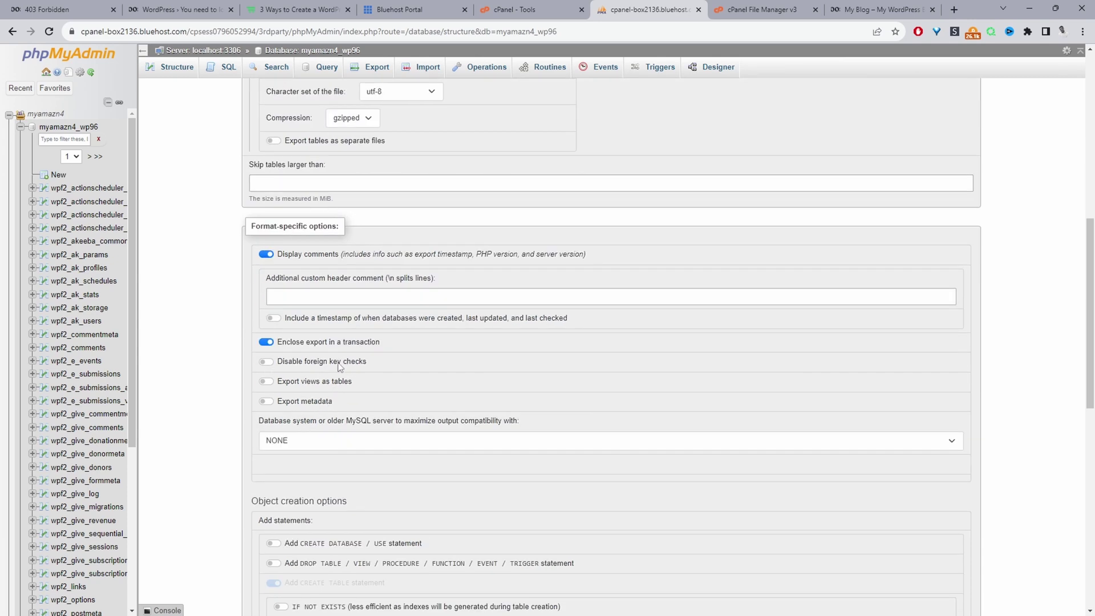
pyautogui.click(266, 362)
pyautogui.scroll(-10, 341, 391)
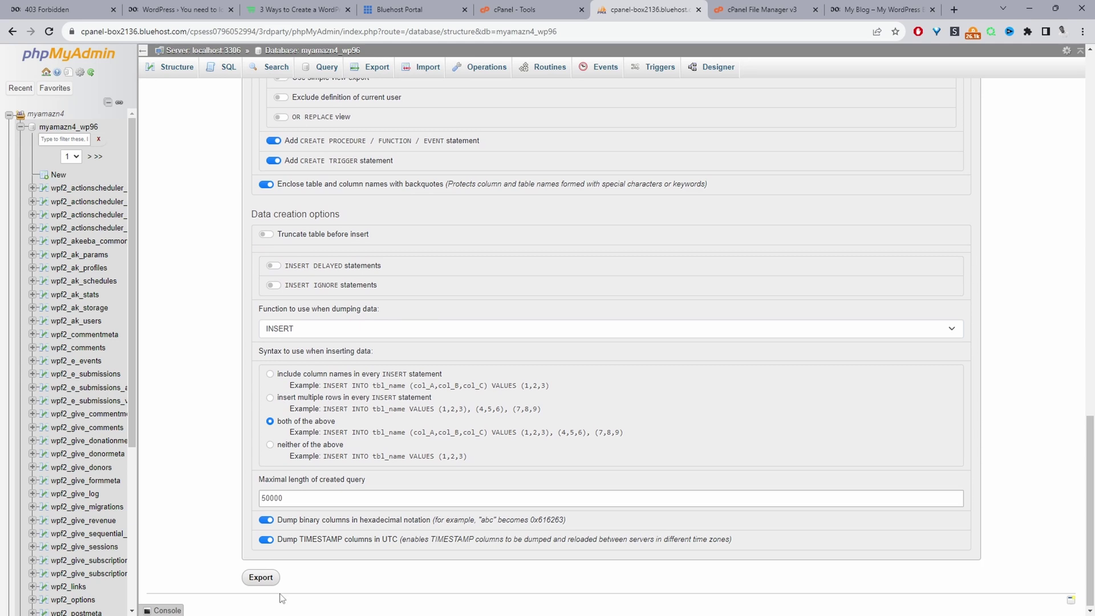
pyautogui.click(261, 583)
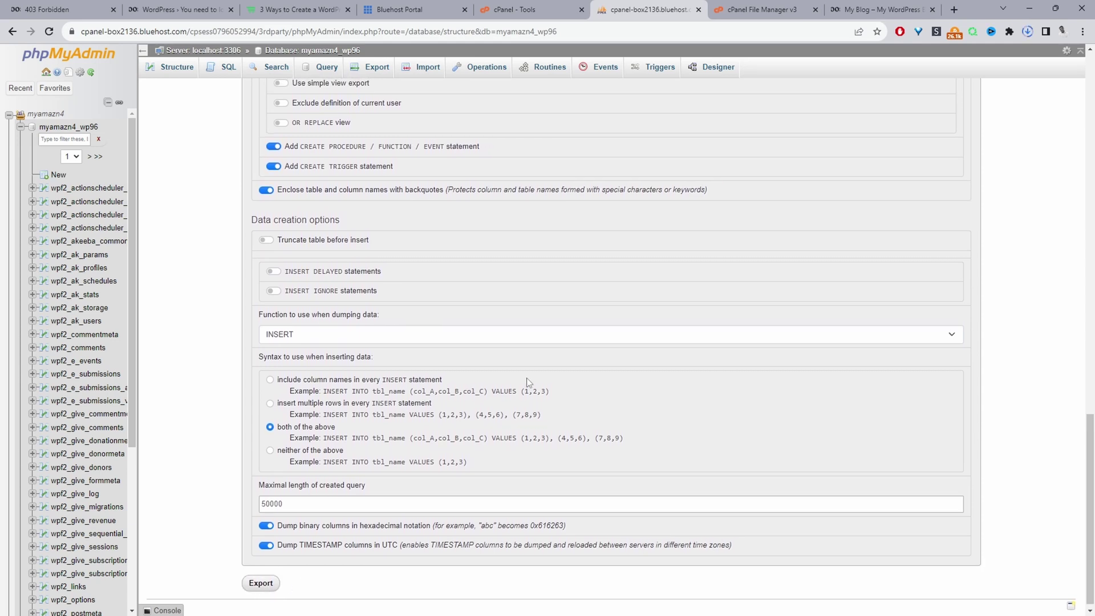
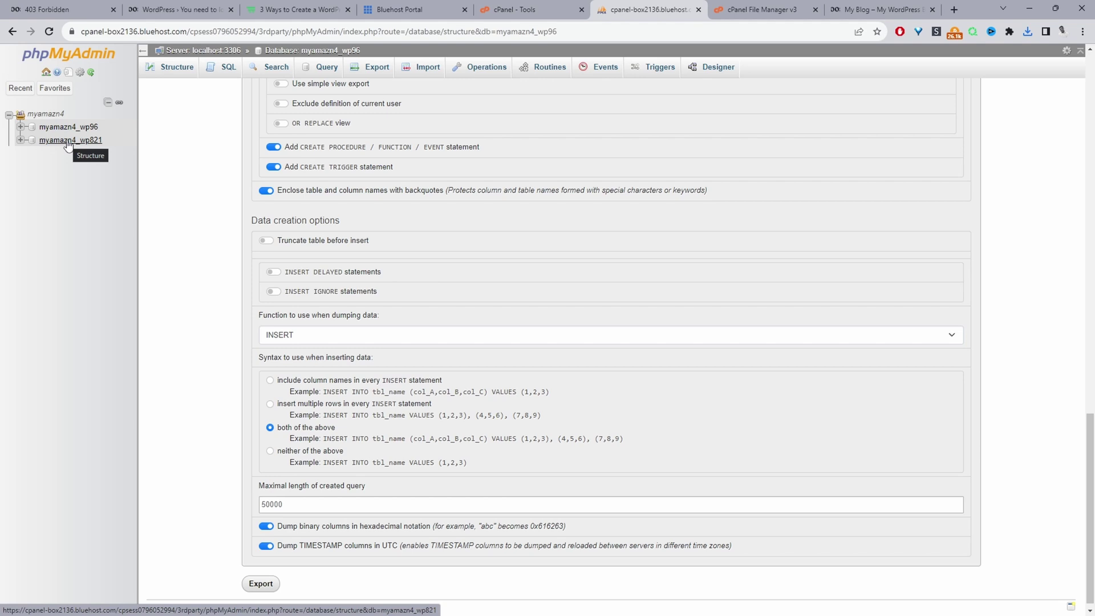
# - Drop all tables of the myamazn4_wp821 database in phpMyAdmin
pyautogui.click(67, 142)
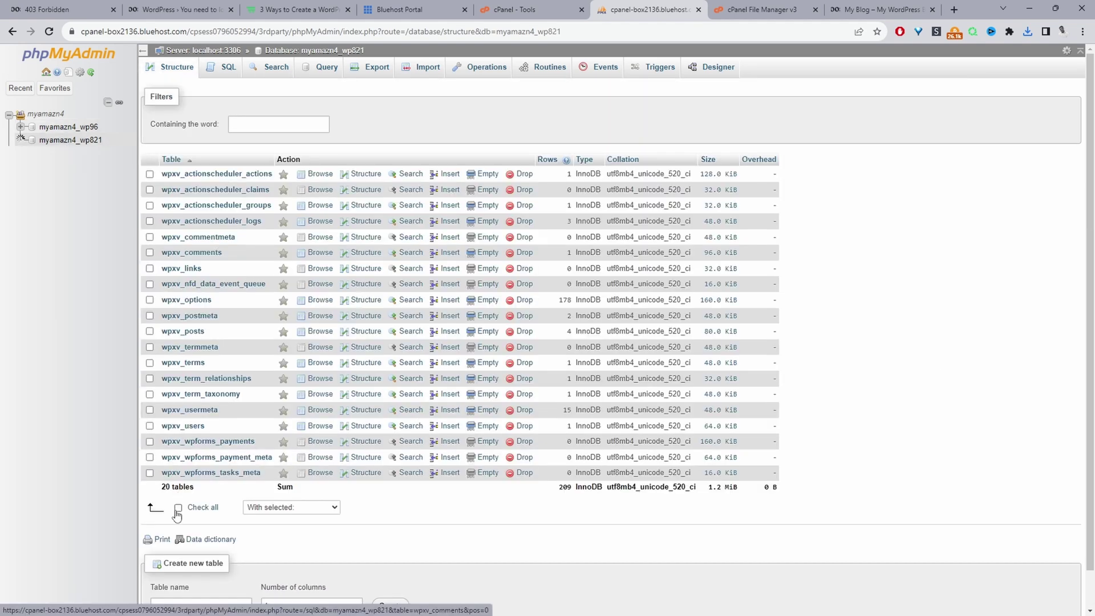
pyautogui.click(178, 508)
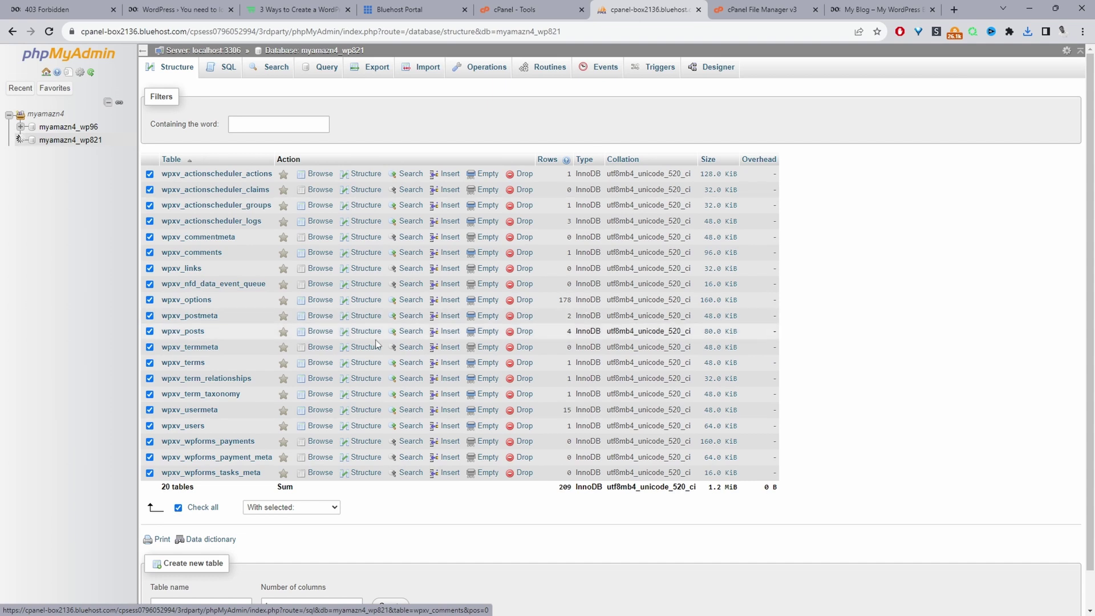
pyautogui.click(309, 508)
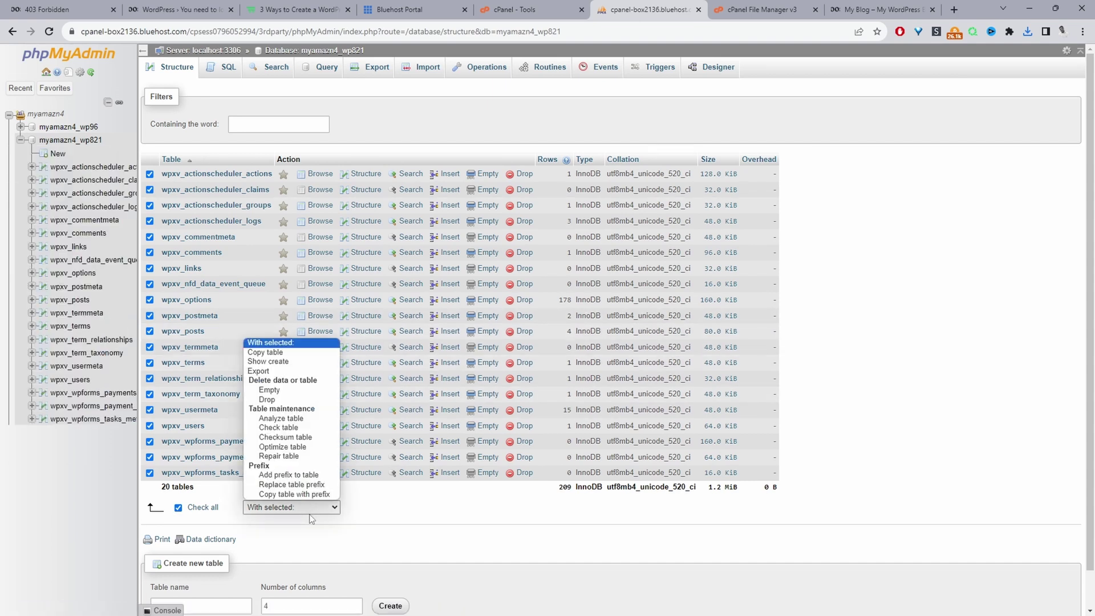
pyautogui.click(266, 400)
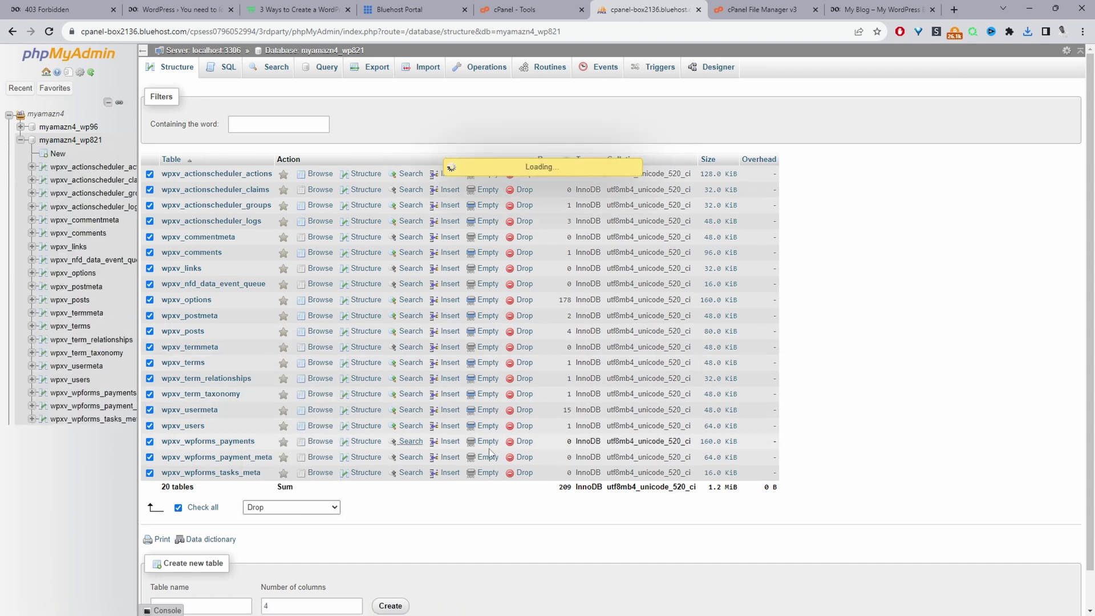
pyautogui.click(1045, 161)
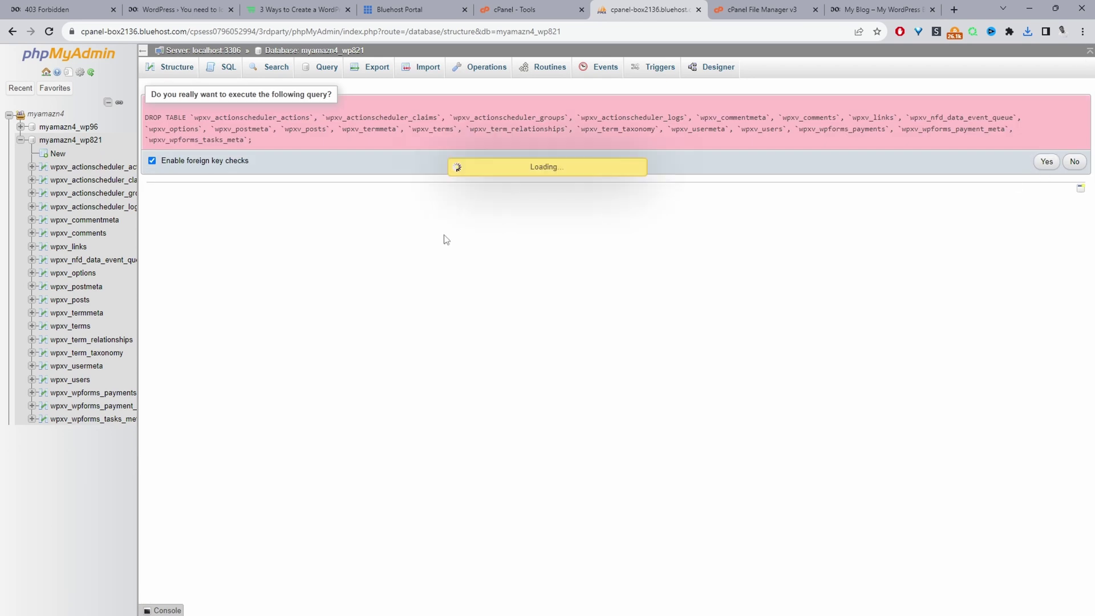
# - Import the myamazn4_wp96.sql.gz file from Downloads into the myamazn4_wp821 database as SQL
pyautogui.click(71, 140)
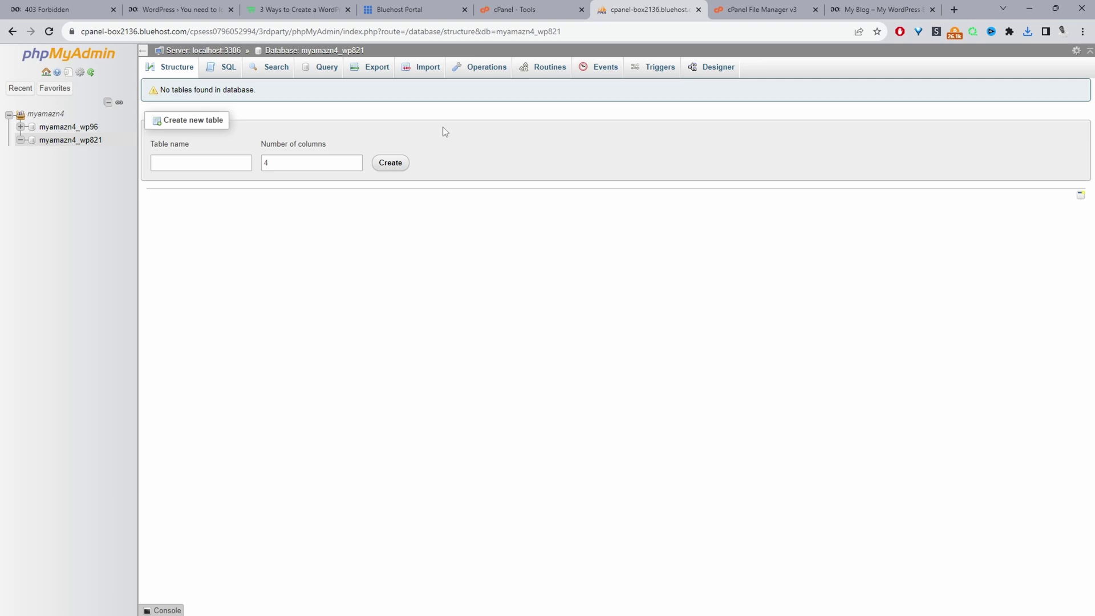
pyautogui.click(431, 79)
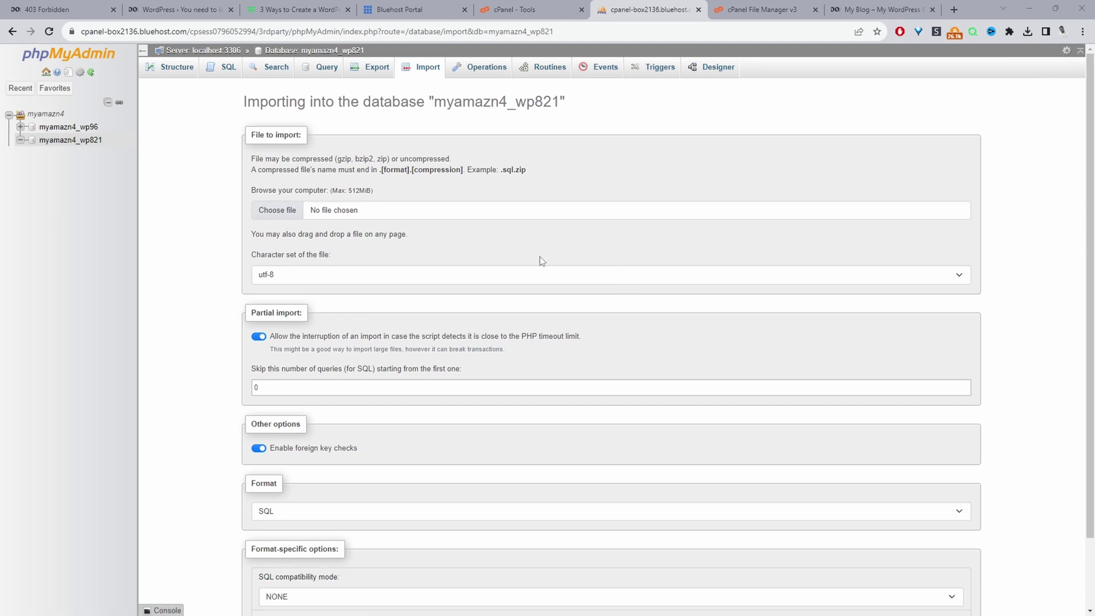
pyautogui.click(277, 210)
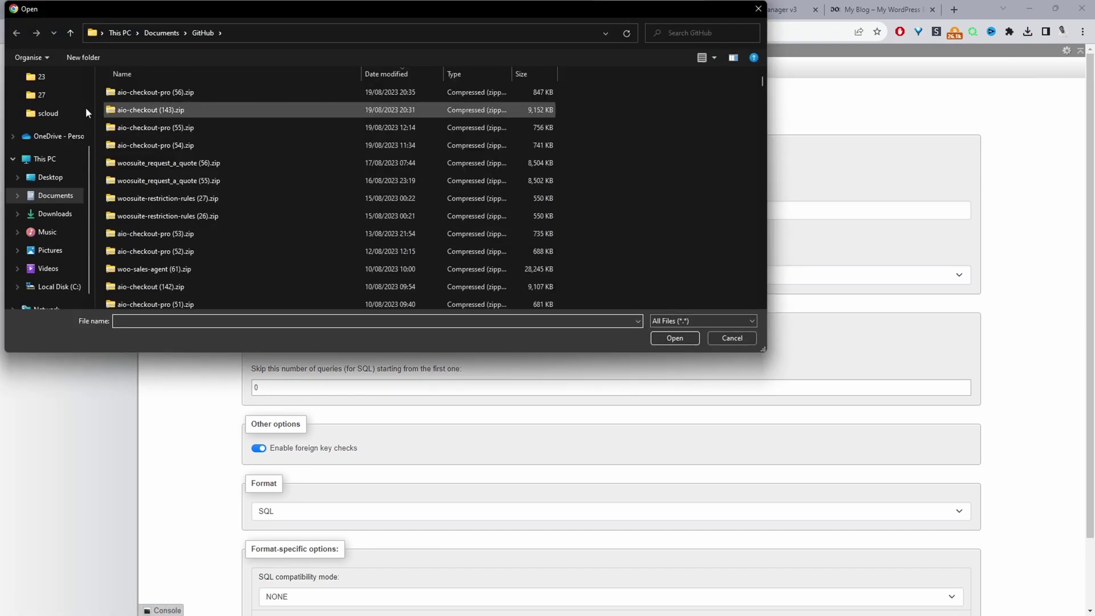
pyautogui.click(52, 215)
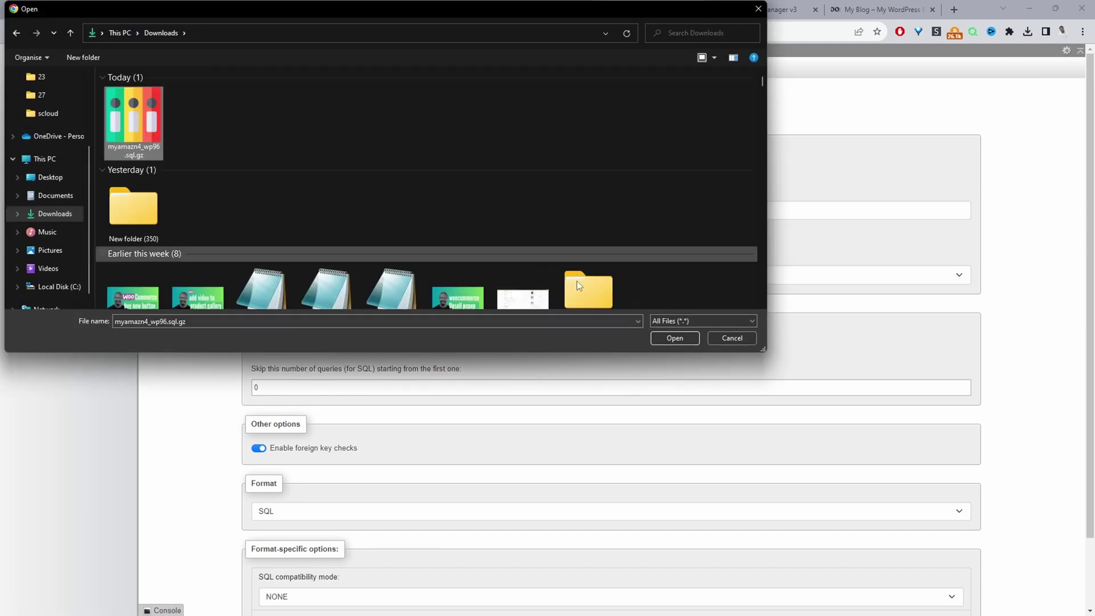
pyautogui.click(675, 338)
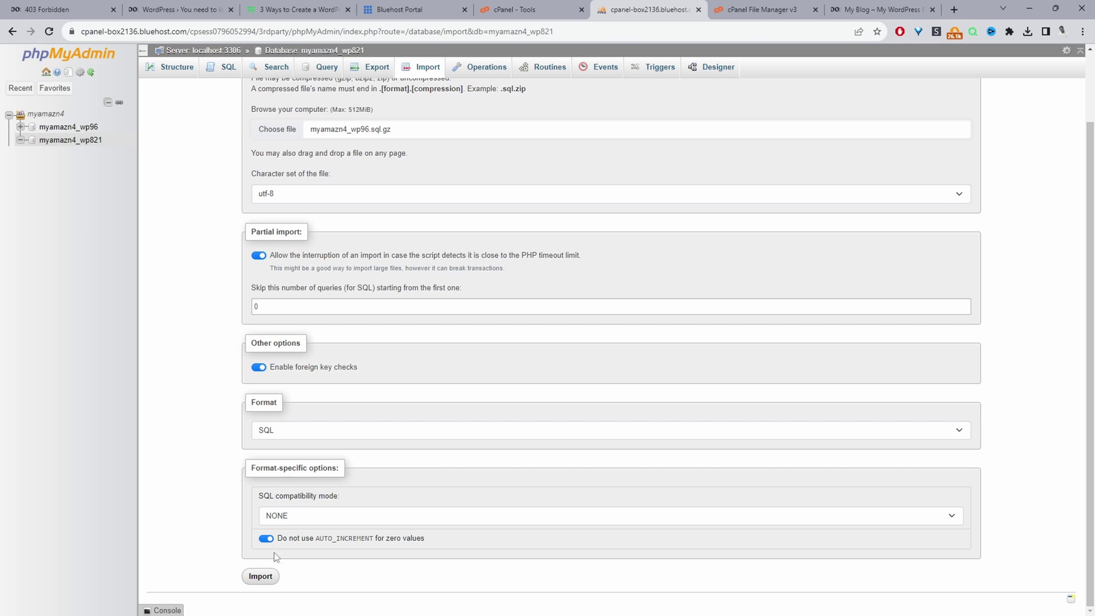
pyautogui.click(262, 578)
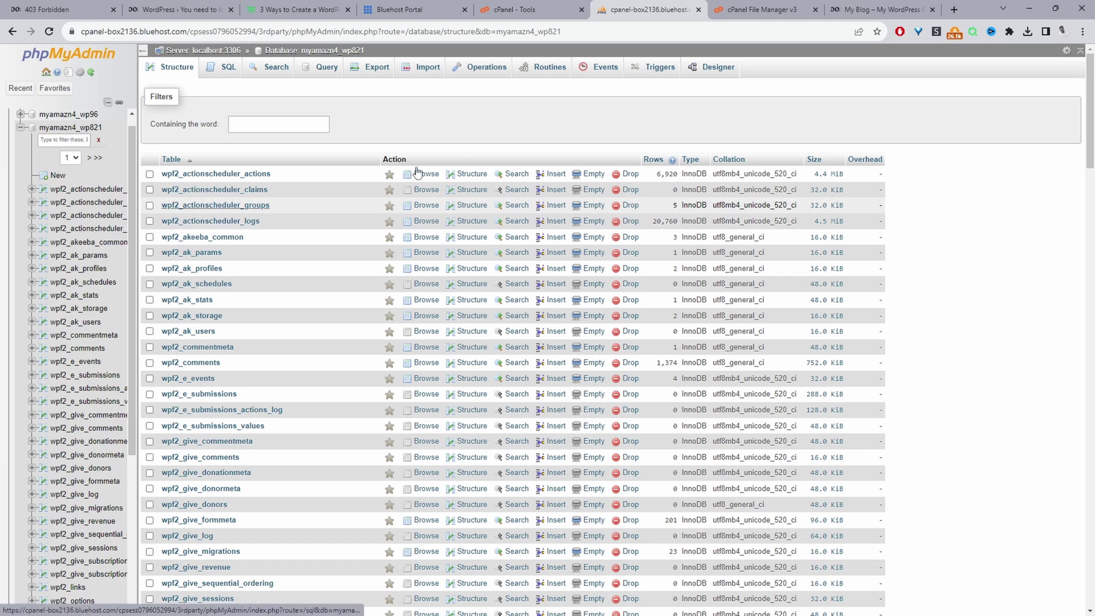
# - Return to the cPanel File Manager and open wp-config.php in public_html/testt for editing
pyautogui.click(533, 15)
pyautogui.scroll(-1, 434, 303)
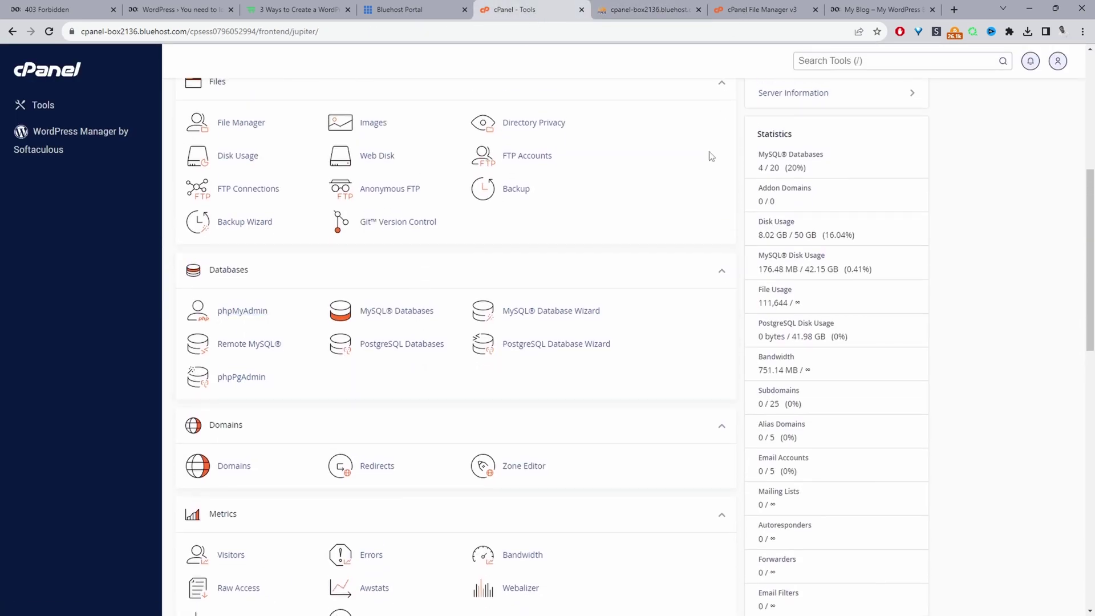
pyautogui.click(241, 122)
pyautogui.doubleClick(203, 238)
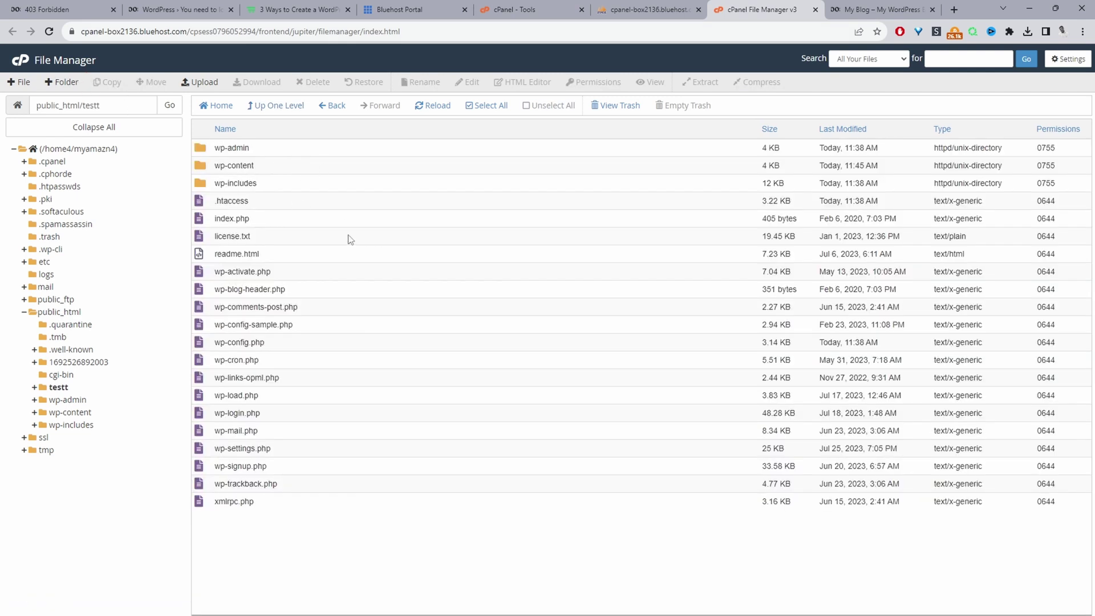
pyautogui.rightClick(231, 350)
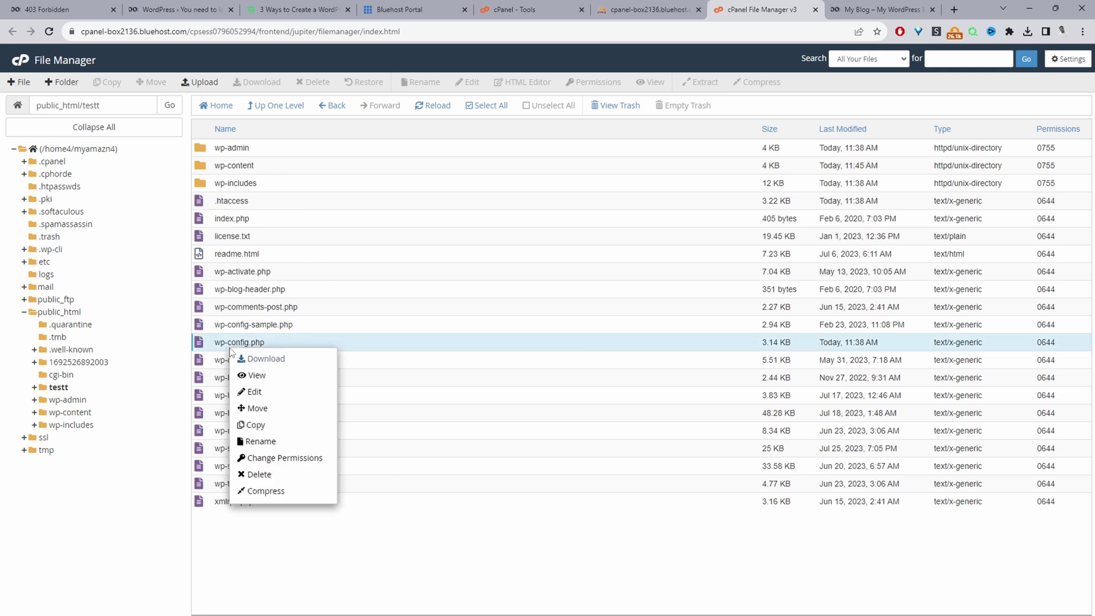
pyautogui.click(254, 393)
pyautogui.click(651, 418)
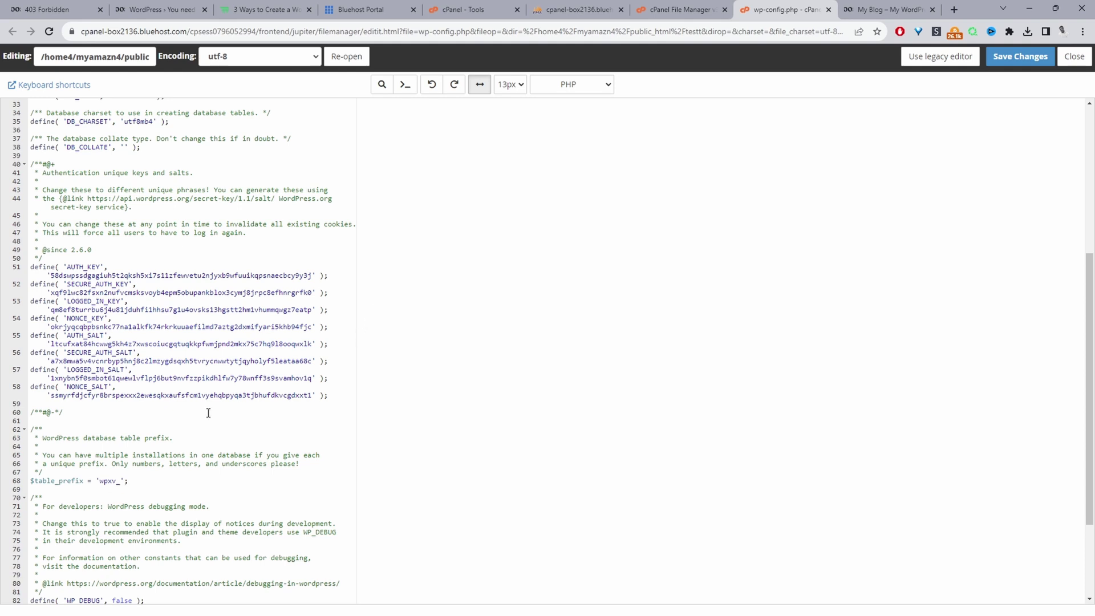
# - Check the imported tables' prefix, set $table_prefix in wp-config.php to 'wpf2_', save the file and reload the testt site
pyautogui.click(577, 9)
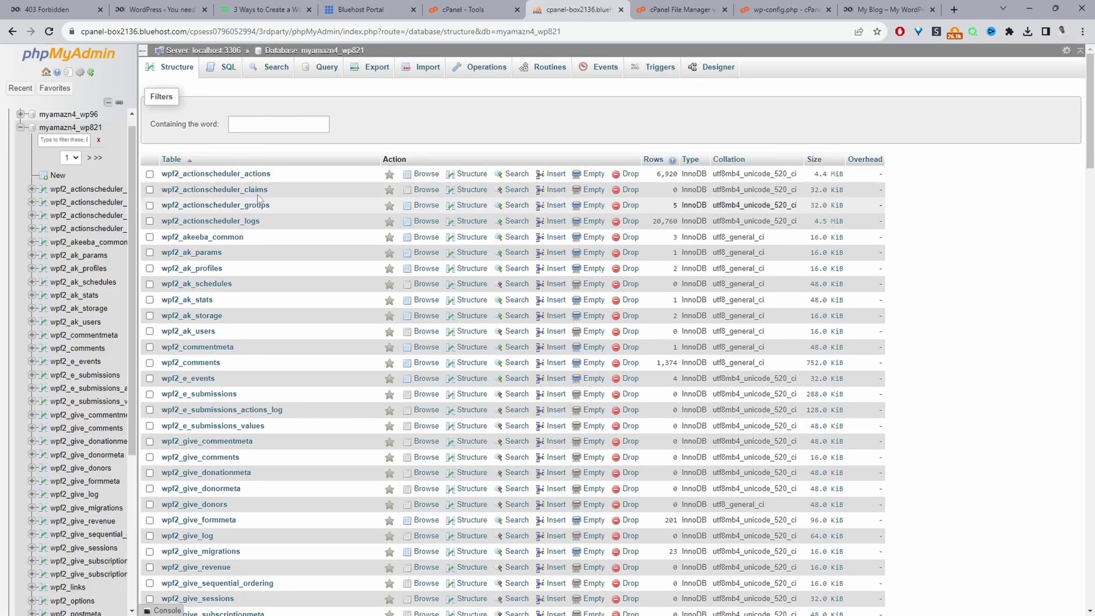
pyautogui.click(762, 9)
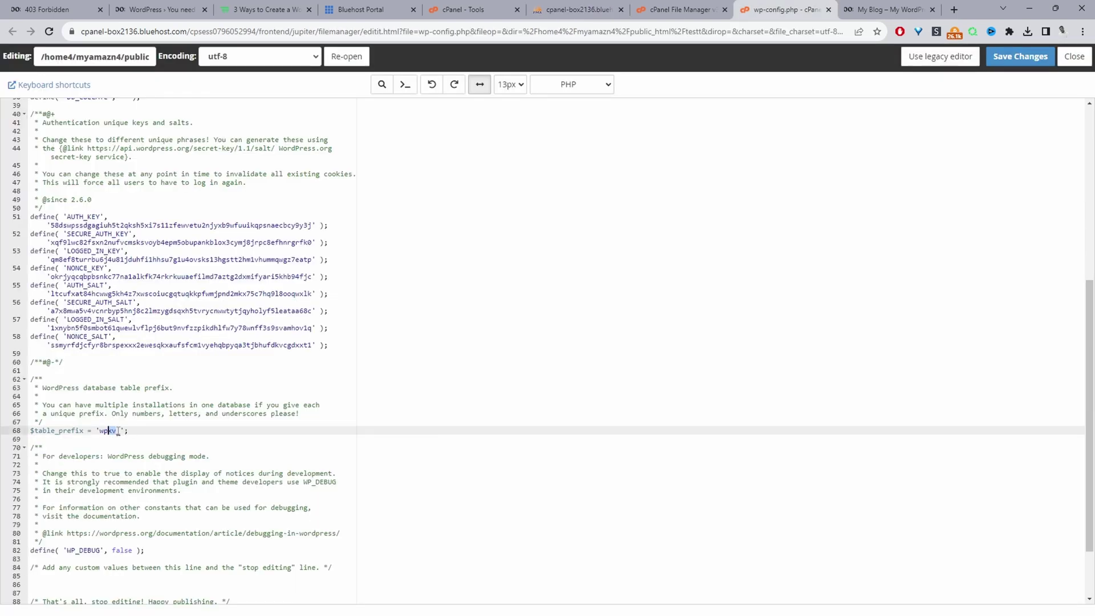
pyautogui.write('f2')
pyautogui.click(662, 238)
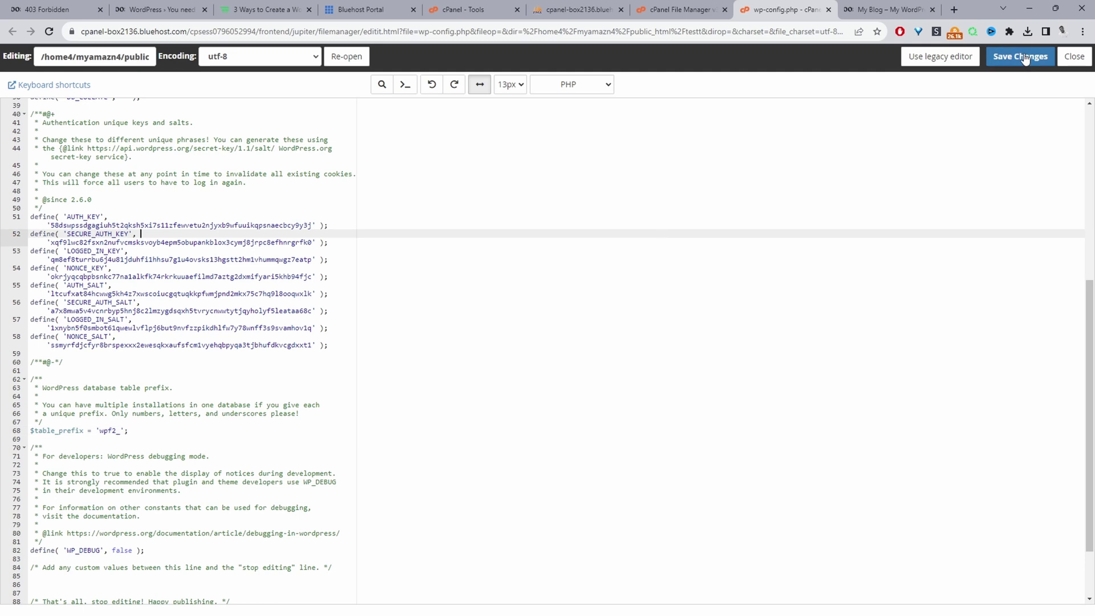
pyautogui.click(1021, 56)
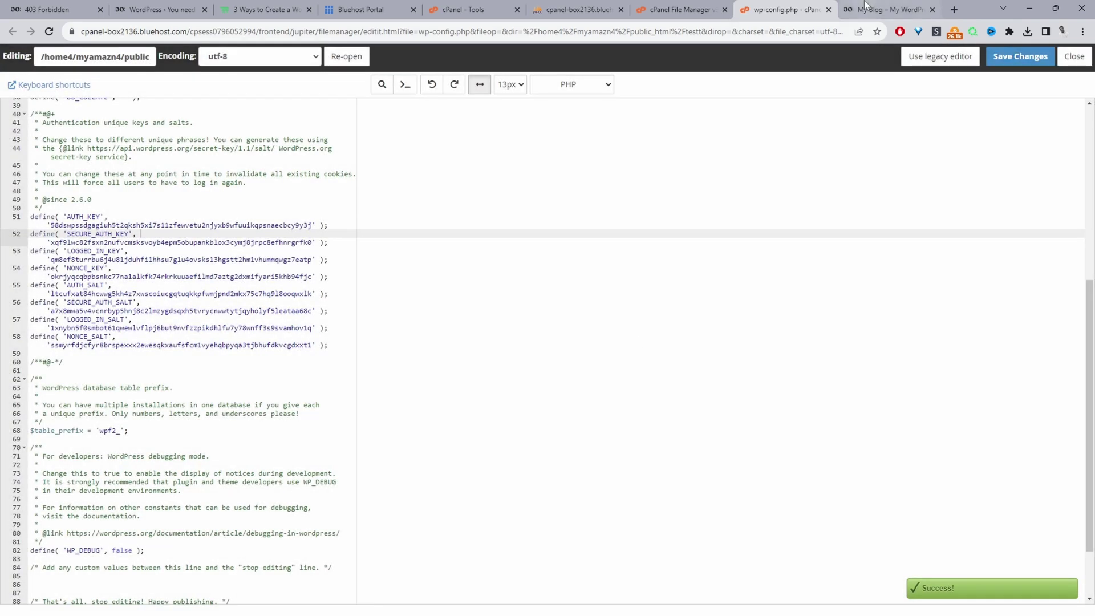
pyautogui.hotkey('ctrl', 'Tab')
pyautogui.press('F5')
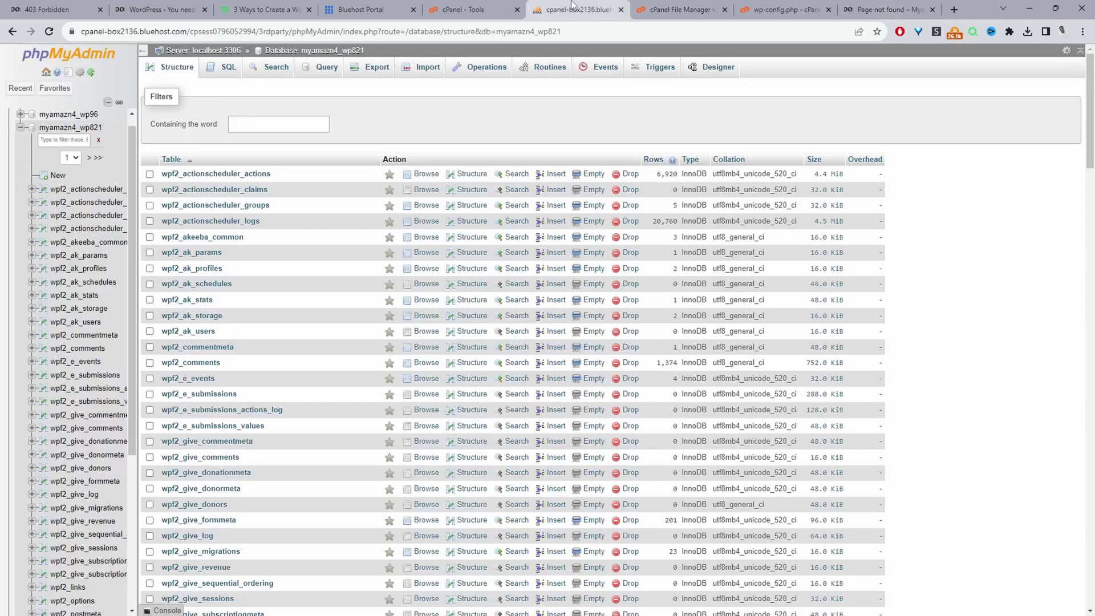
# - Find the wpf2_options table in the myamazn4_wp821 database by searching for "options" and open its rows
pyautogui.click(574, 10)
pyautogui.scroll(-7, 262, 369)
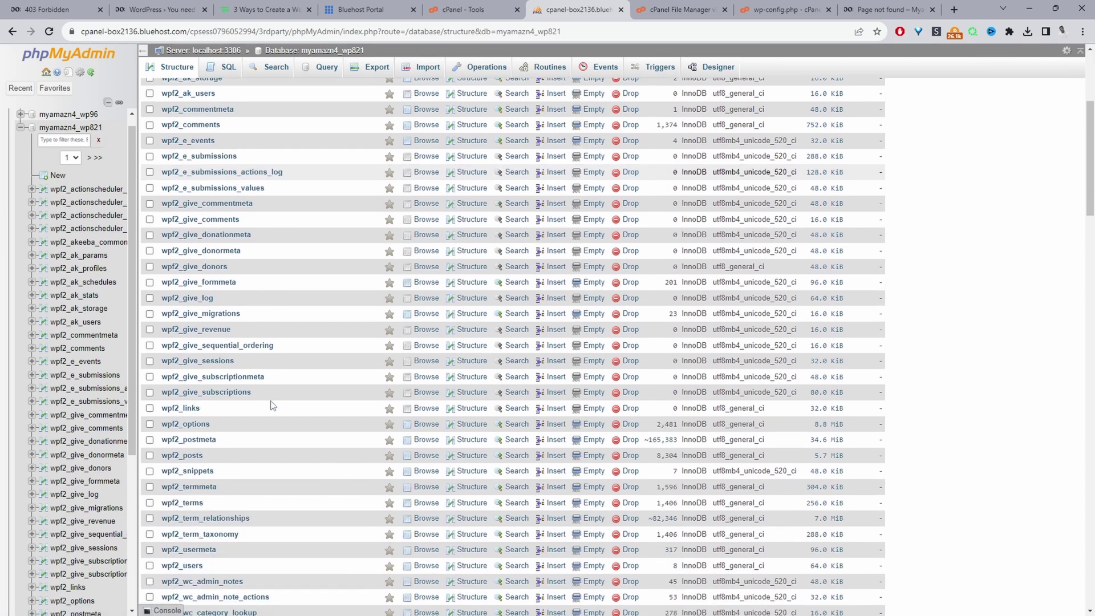
pyautogui.scroll(-10, 304, 388)
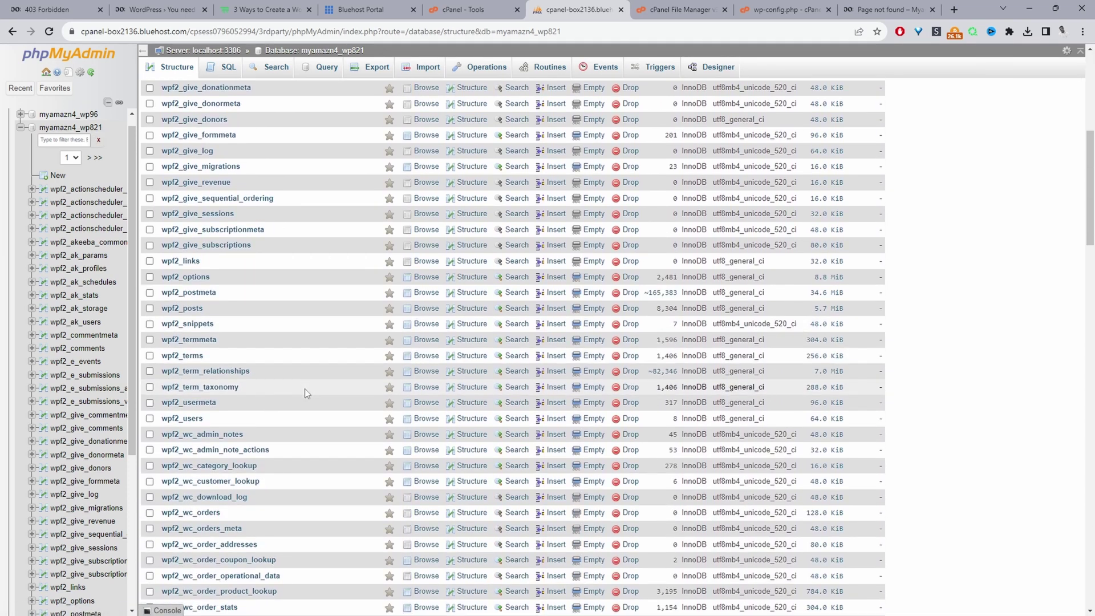
pyautogui.scroll(-3, 307, 395)
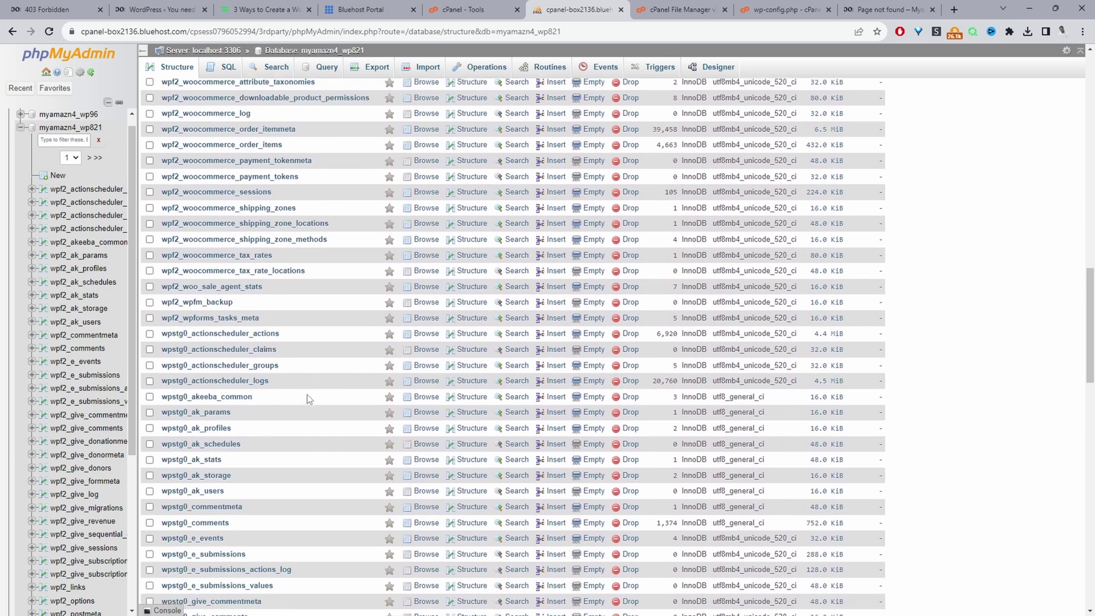
pyautogui.hotkey('ctrl', 'f')
pyautogui.write('options')
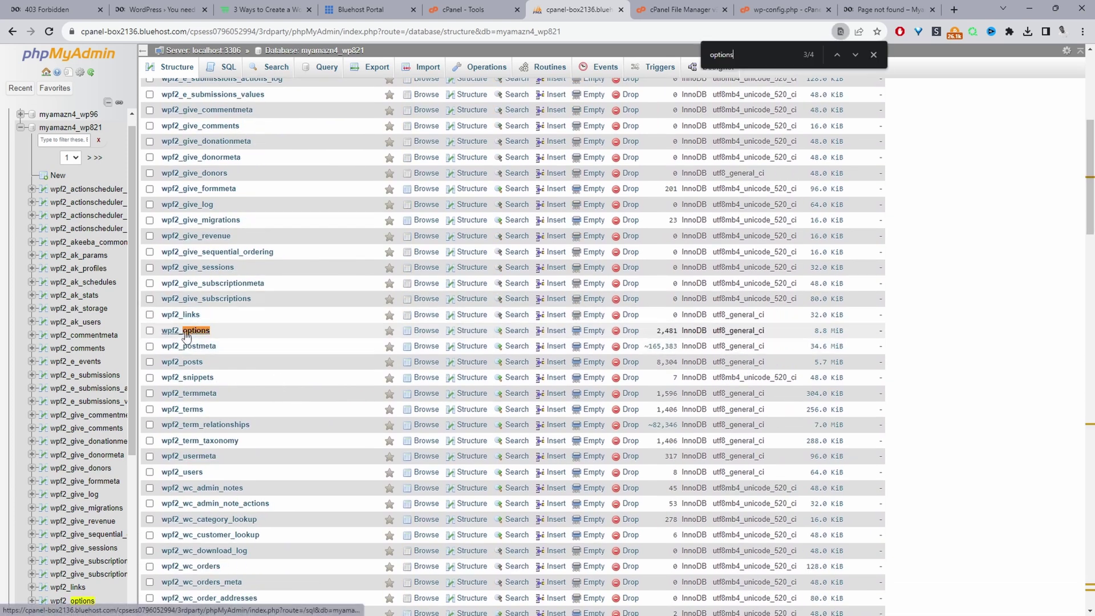
pyautogui.click(189, 331)
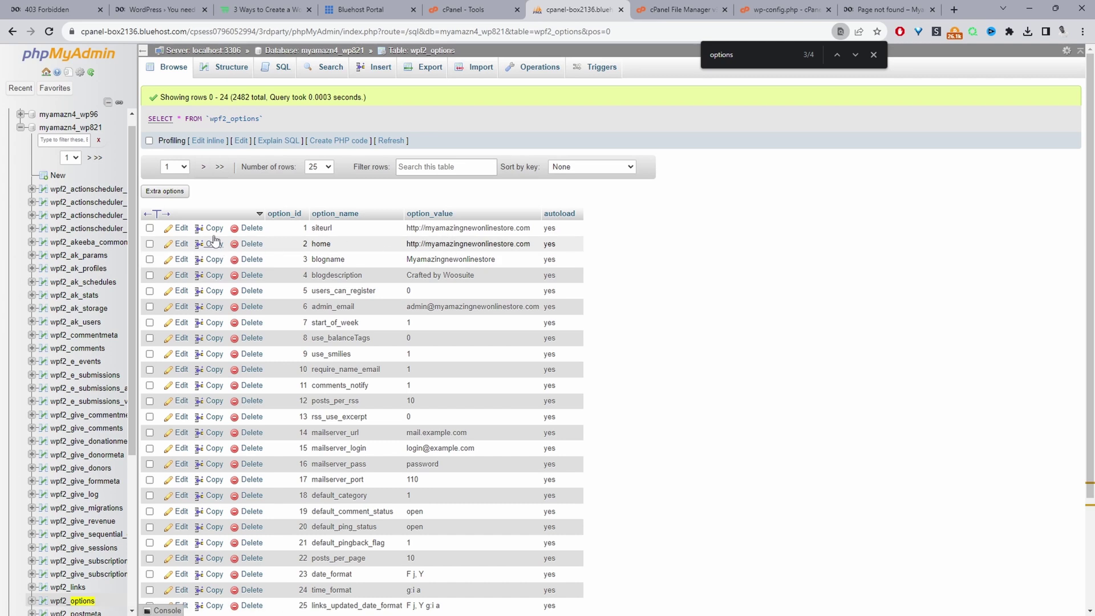
pyautogui.click(181, 228)
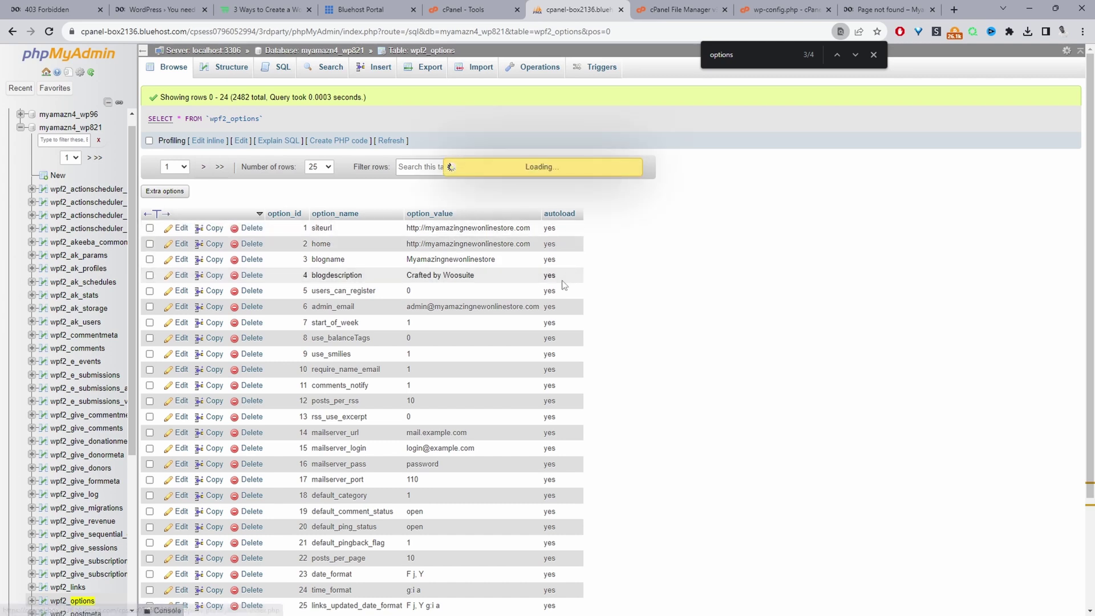
pyautogui.click(754, 243)
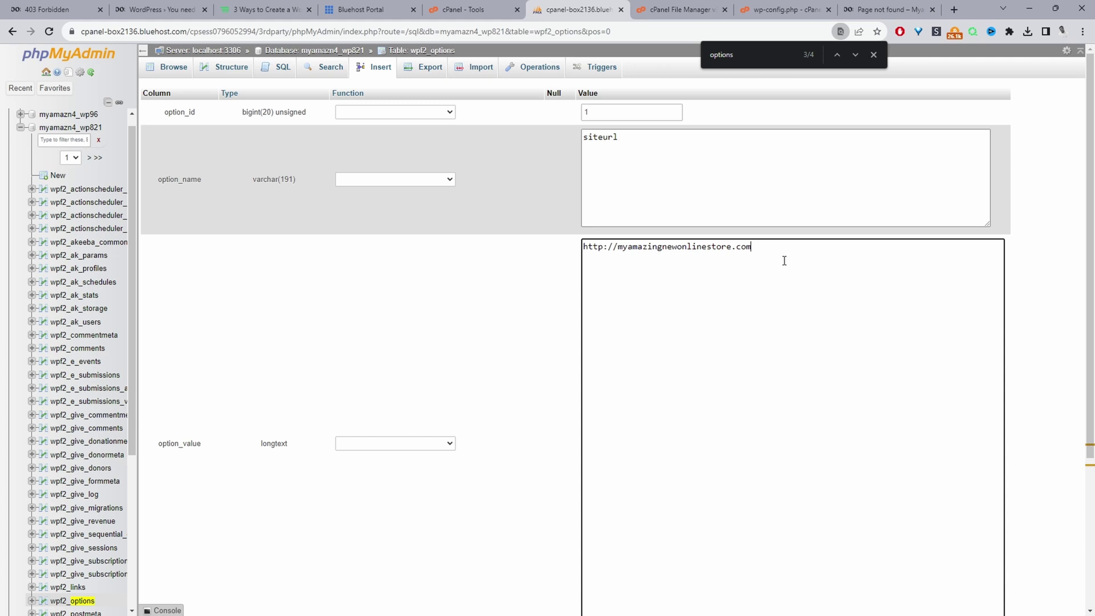
pyautogui.write('/testt')
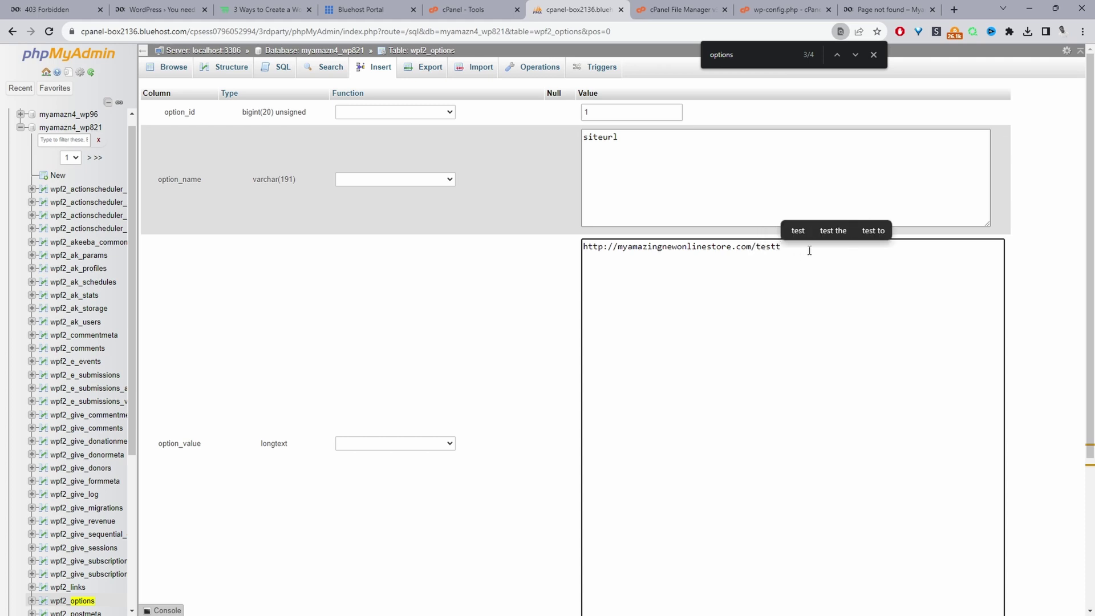
pyautogui.scroll(-4, 657, 367)
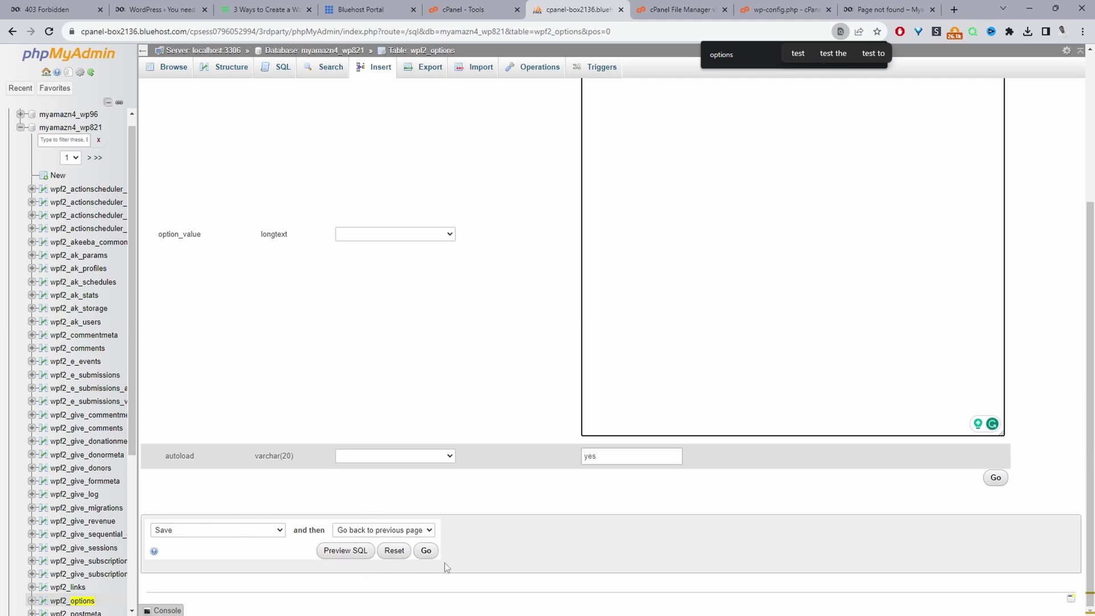
pyautogui.click(428, 551)
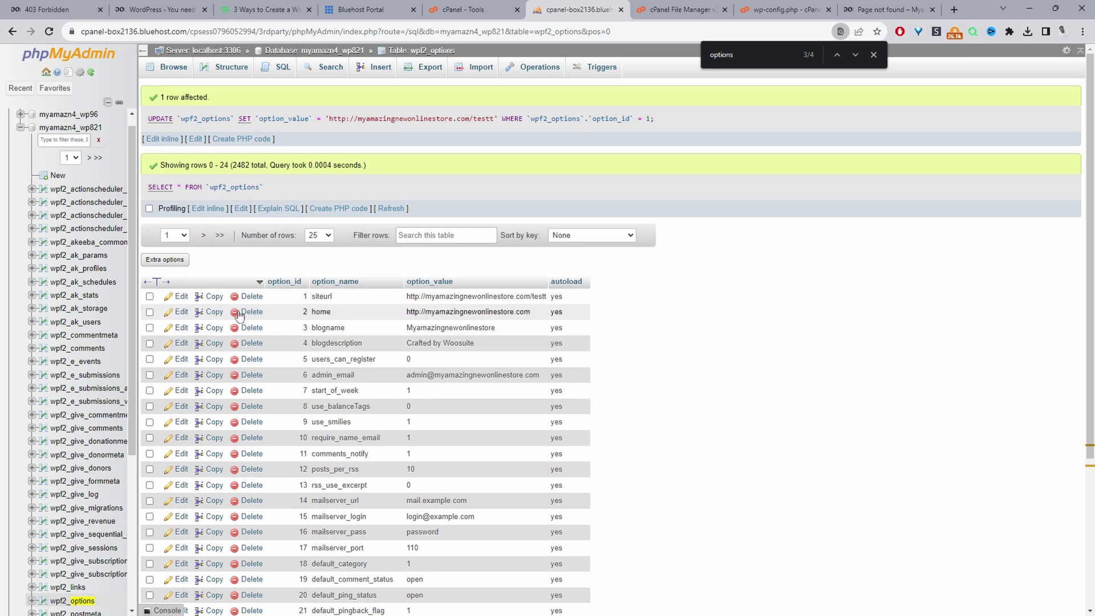
pyautogui.click(183, 317)
pyautogui.click(752, 249)
pyautogui.write('/testt/')
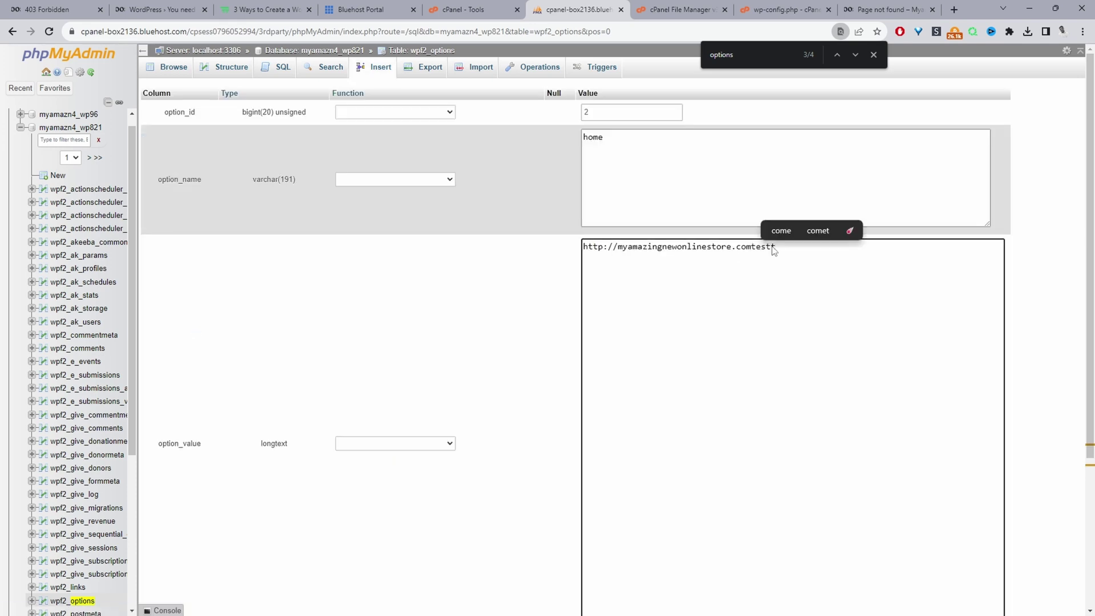
pyautogui.click(755, 249)
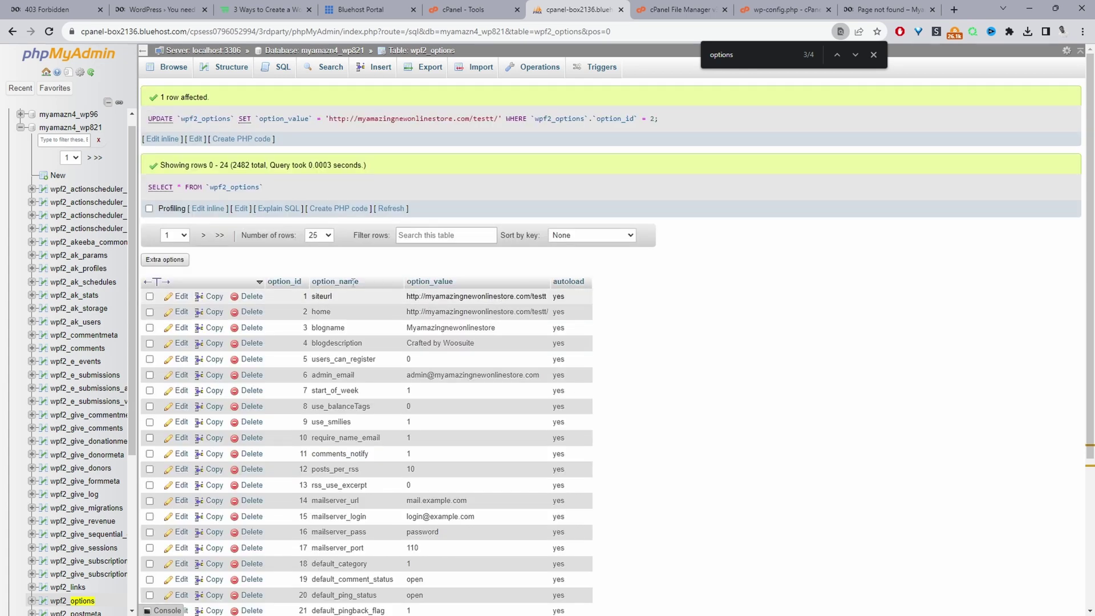
pyautogui.click(182, 296)
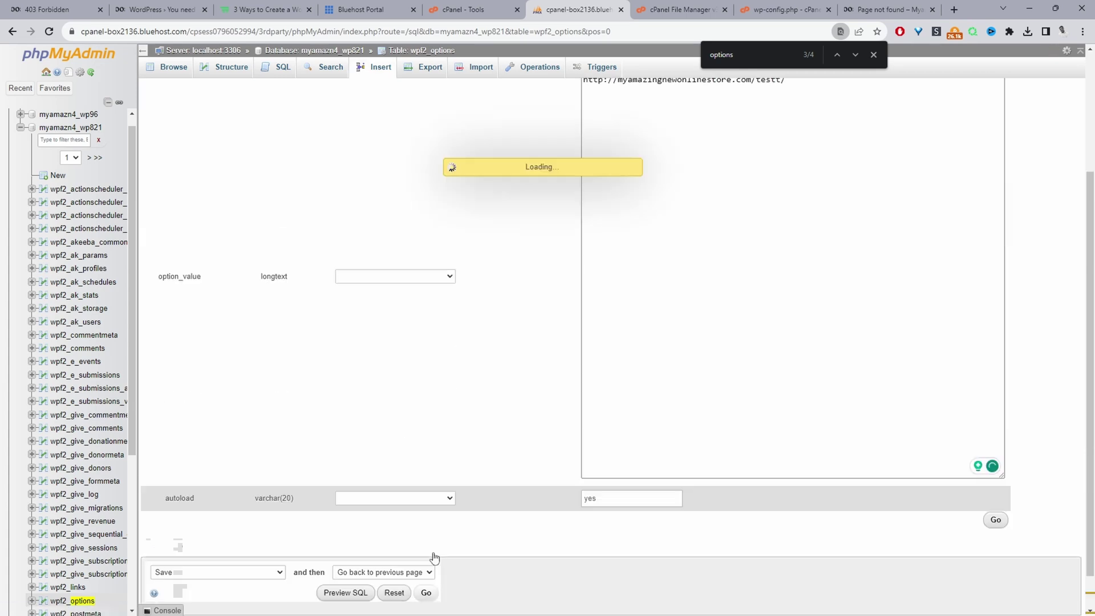
# - Reload myamazingnewonlinestore.com/testt/ and look through the staging site's home page
pyautogui.click(875, 10)
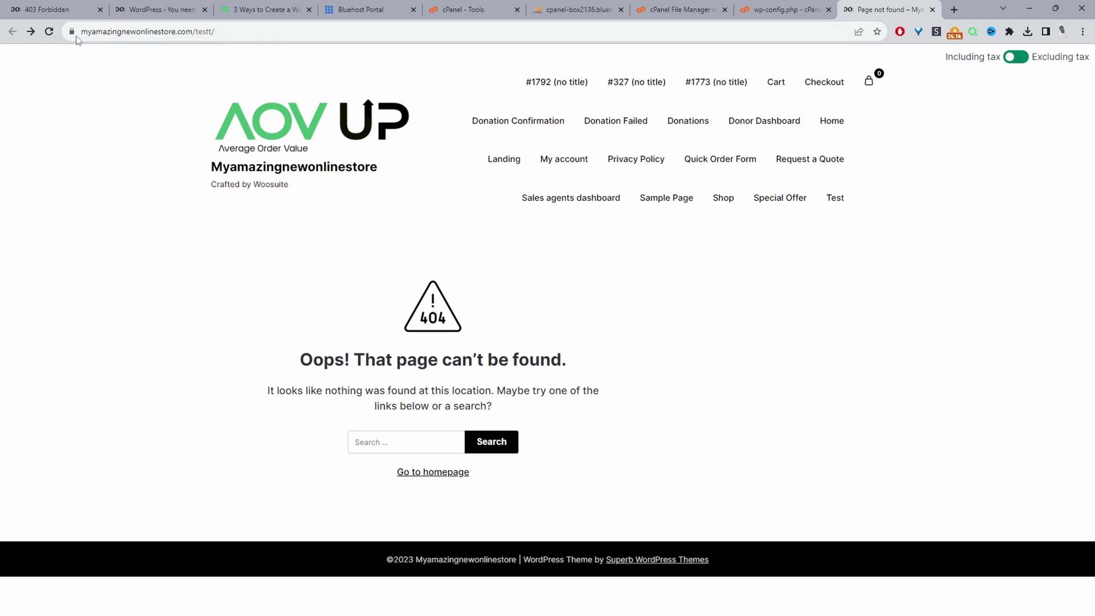
pyautogui.click(49, 31)
pyautogui.scroll(-20, 495, 326)
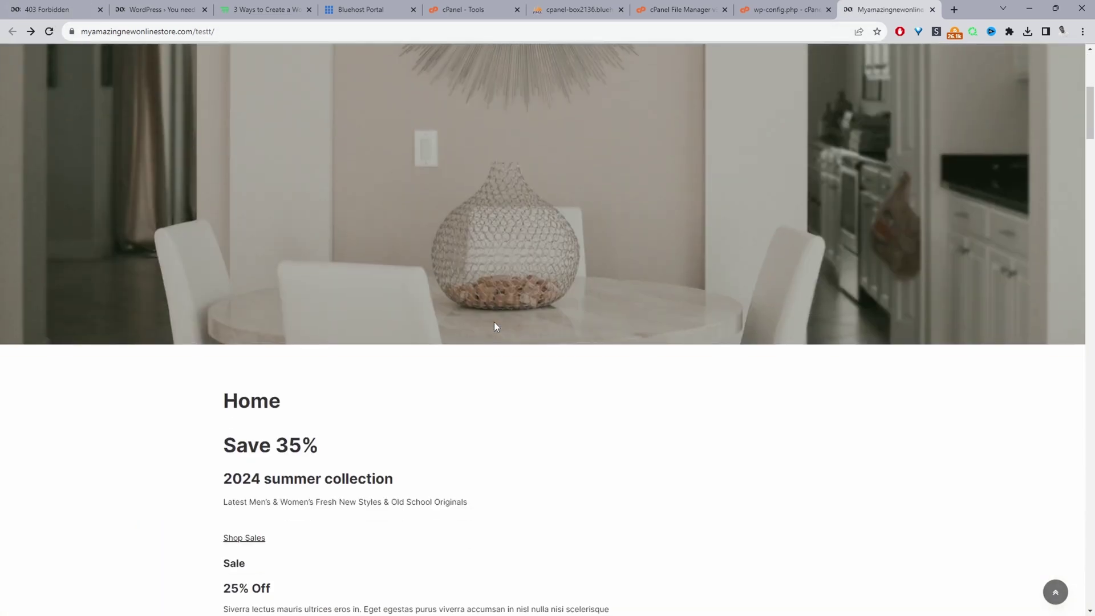
# - Review the staging home page, log in through its My account page with the saved credentials, and decline saving the password to LastPass
pyautogui.scroll(-20, 495, 326)
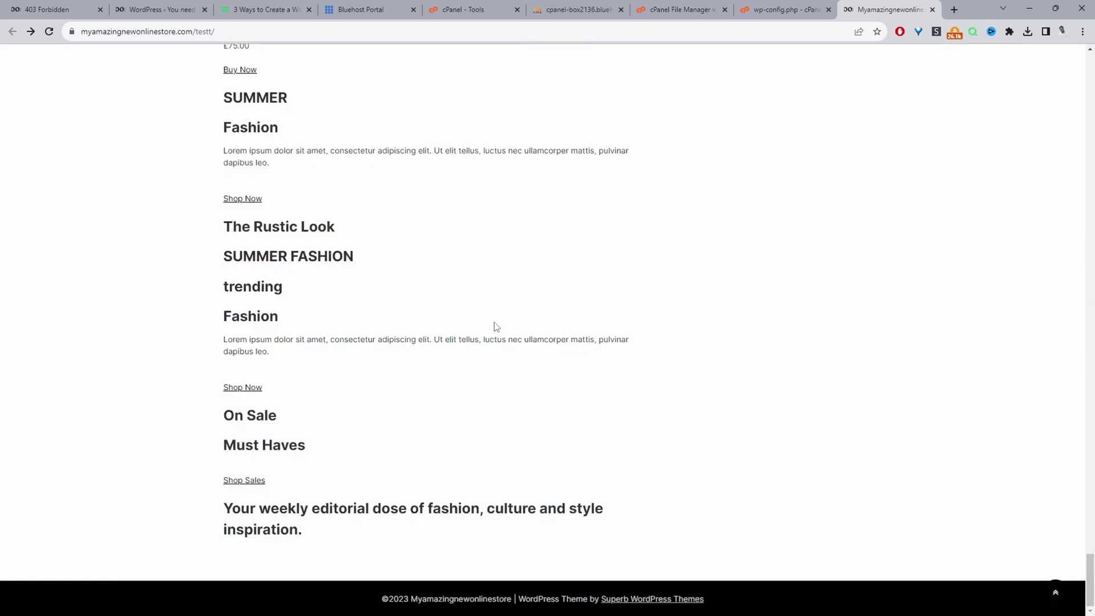
pyautogui.scroll(20, 536, 355)
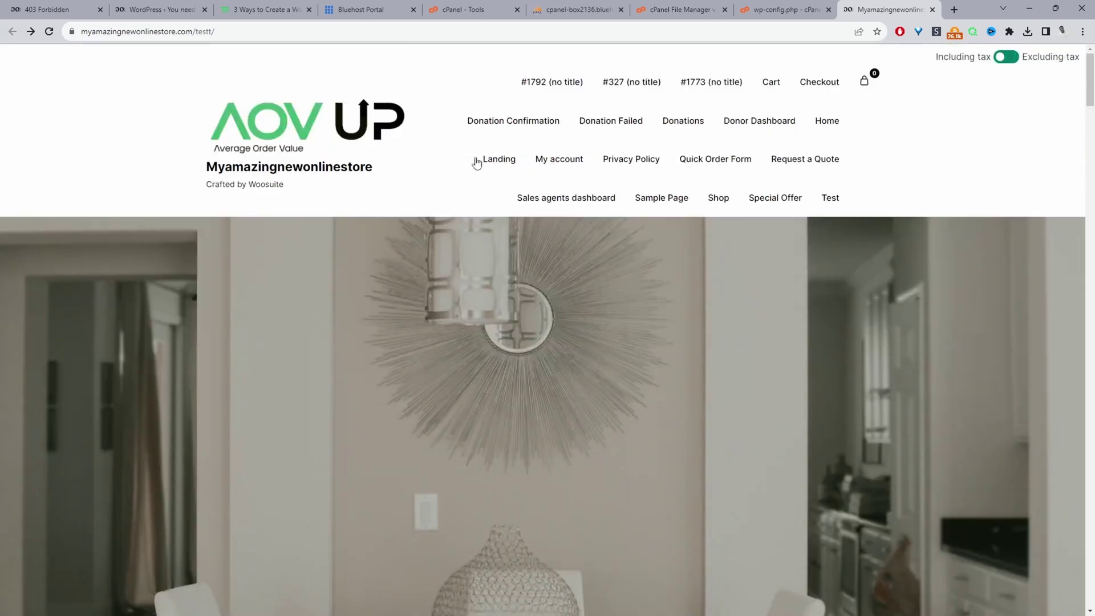
pyautogui.click(557, 161)
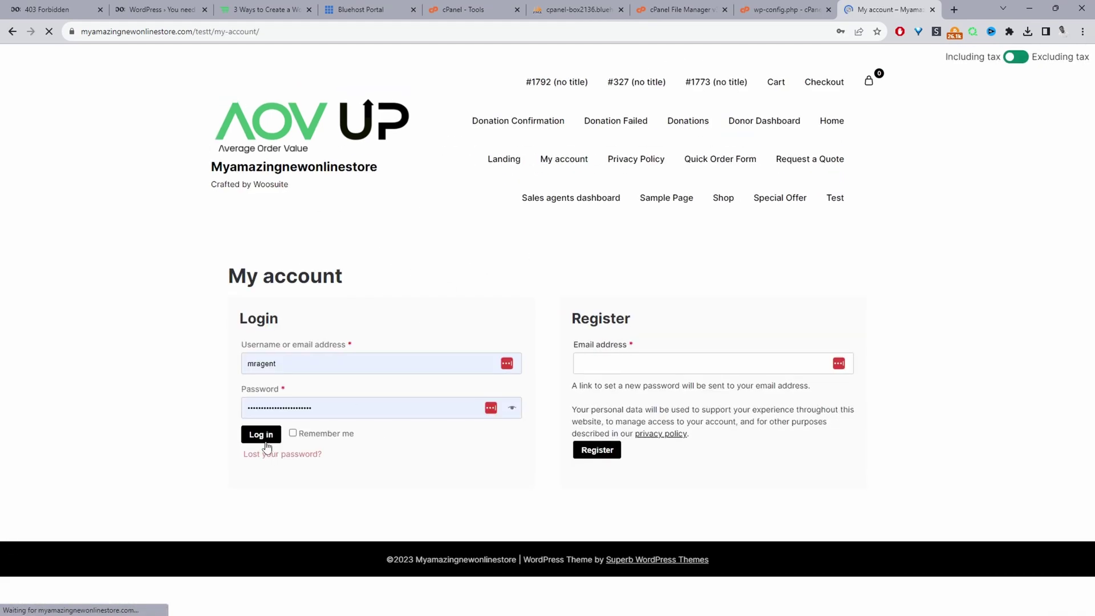
pyautogui.click(262, 435)
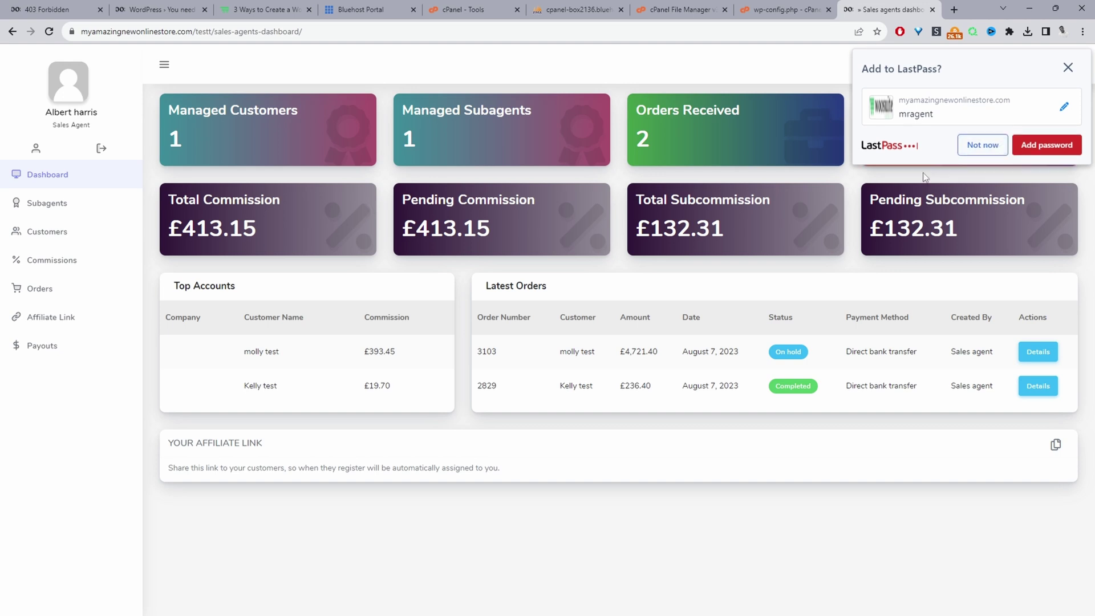
pyautogui.click(983, 146)
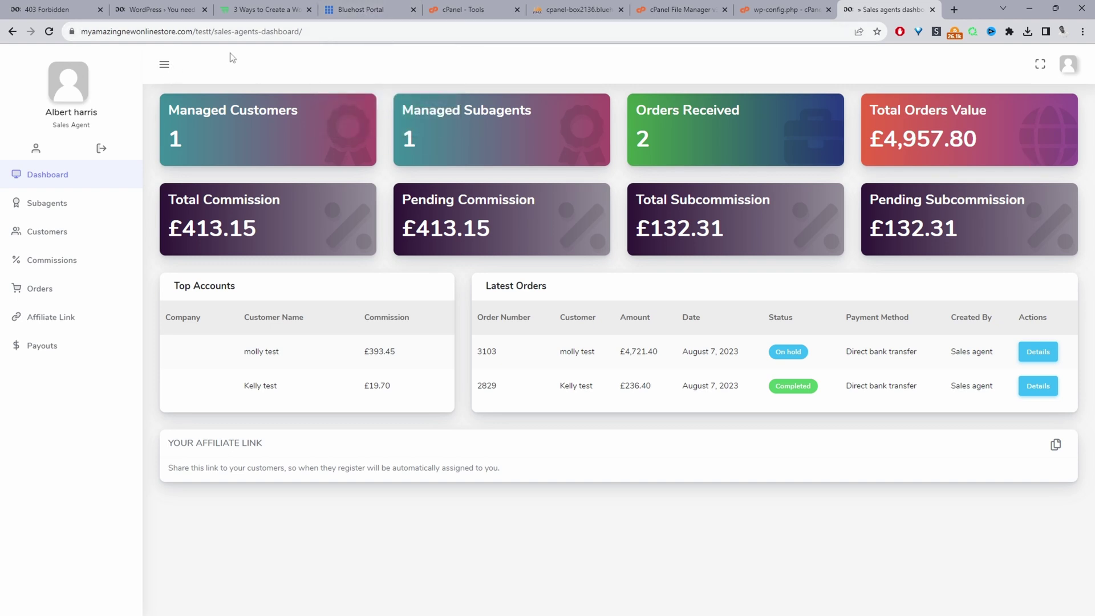
# - Return to the live site's WordPress admin and create a staging site with Bluehost's Staging tool
pyautogui.click(171, 10)
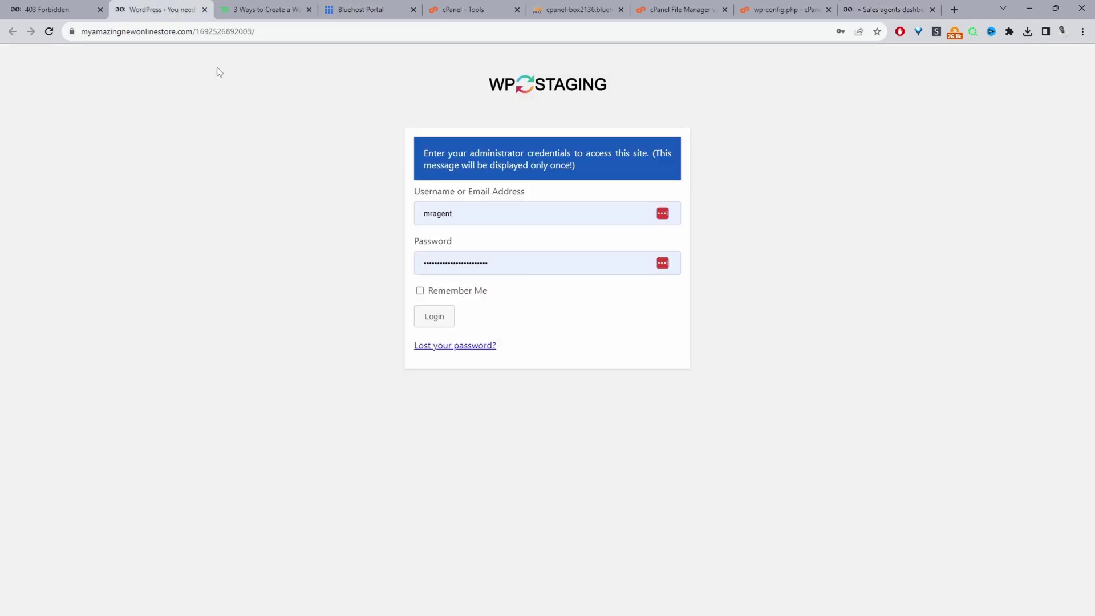
pyautogui.hotkey('alt', 'Left')
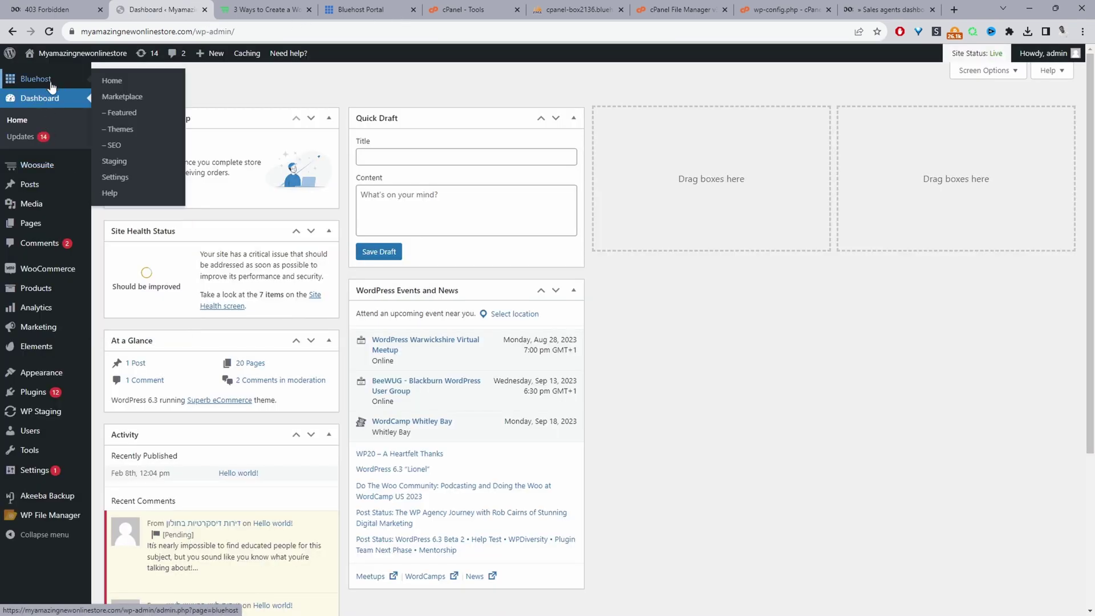
pyautogui.click(115, 162)
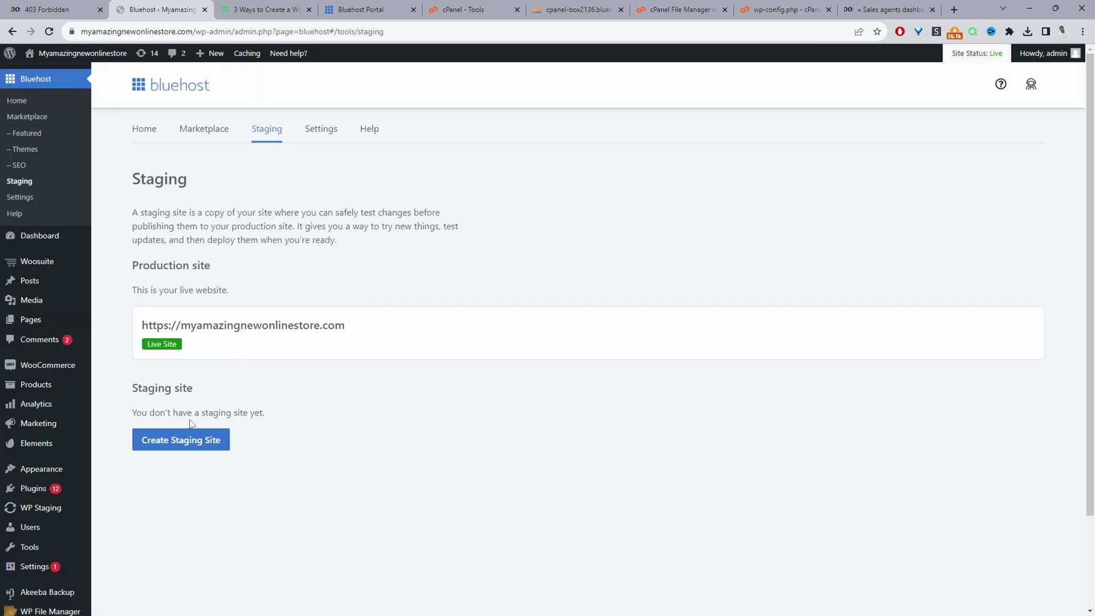
pyautogui.click(154, 442)
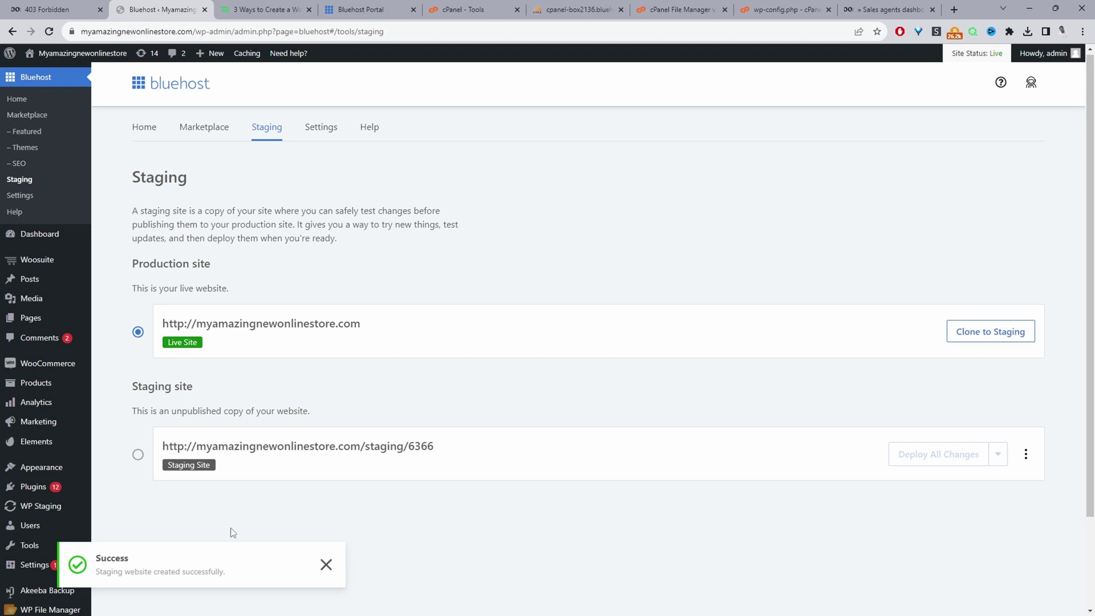
pyautogui.moveTo(463, 453); pyautogui.dragTo(137, 448)
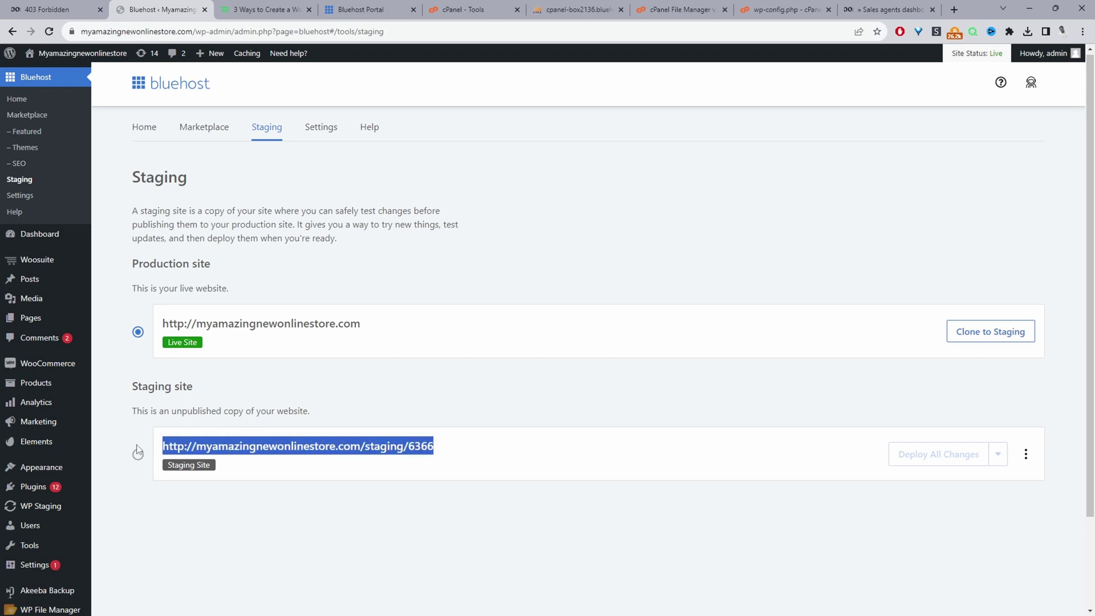
pyautogui.rightClick(264, 460)
pyautogui.click(297, 344)
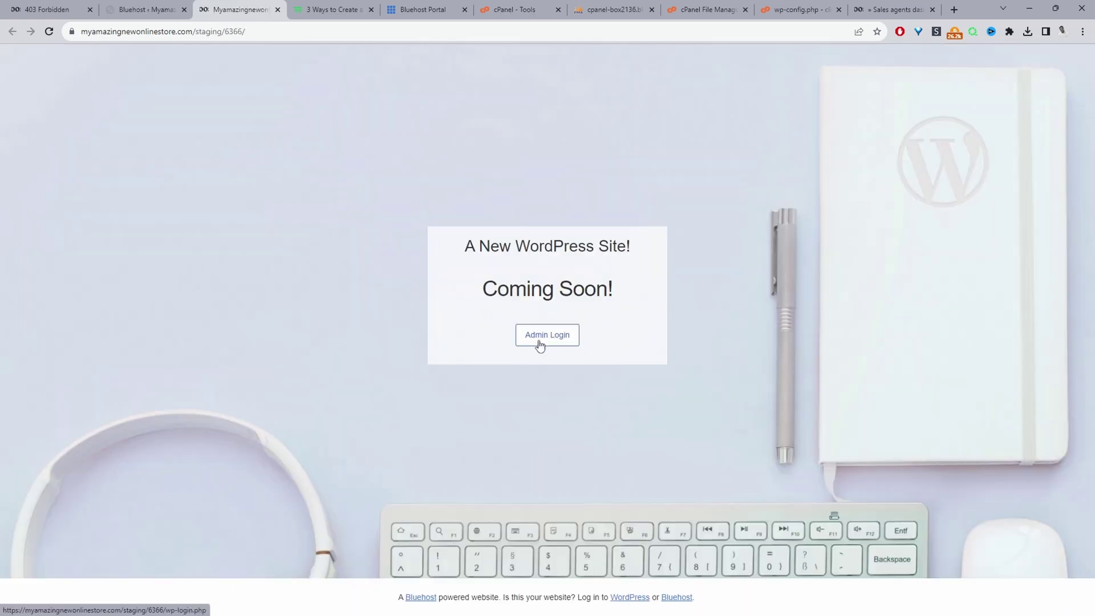
pyautogui.click(540, 345)
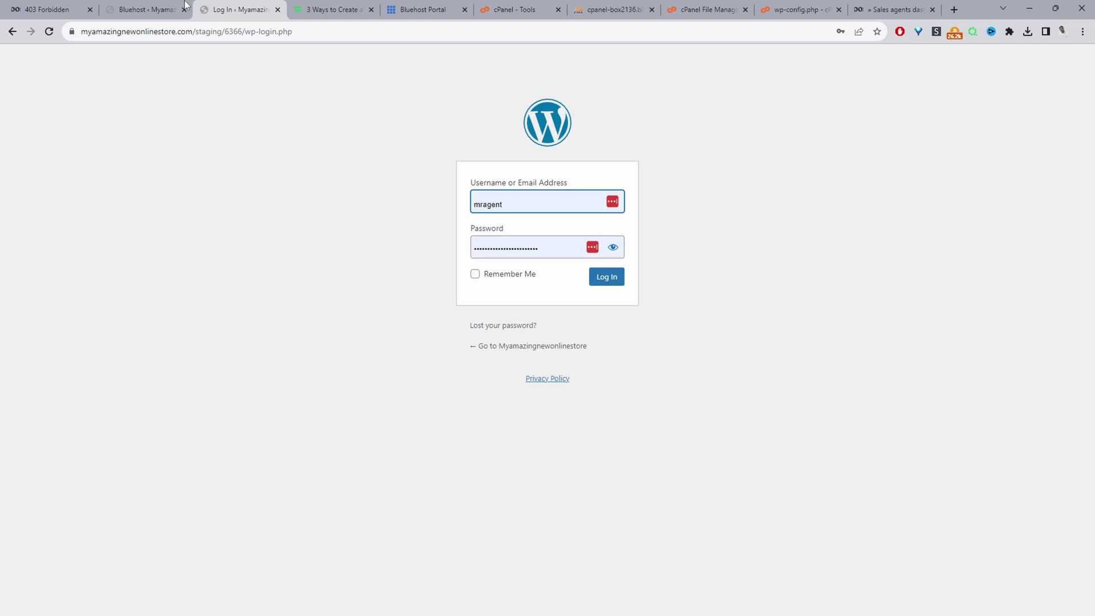
# - Go back to the Bluehost Staging page and open the additional actions for the new staging site
pyautogui.click(185, 4)
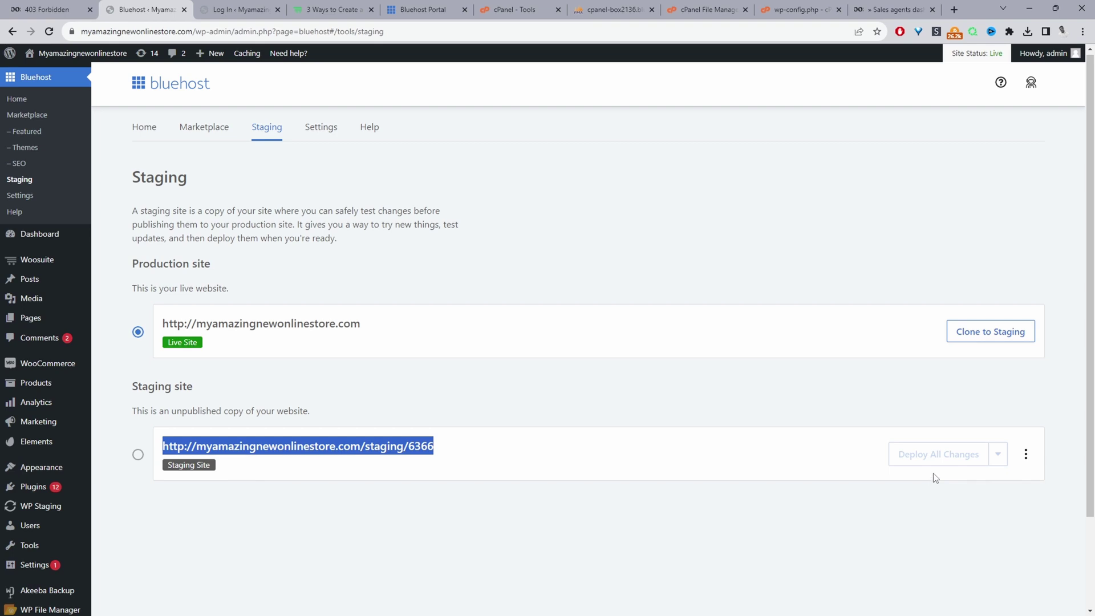
pyautogui.click(1024, 460)
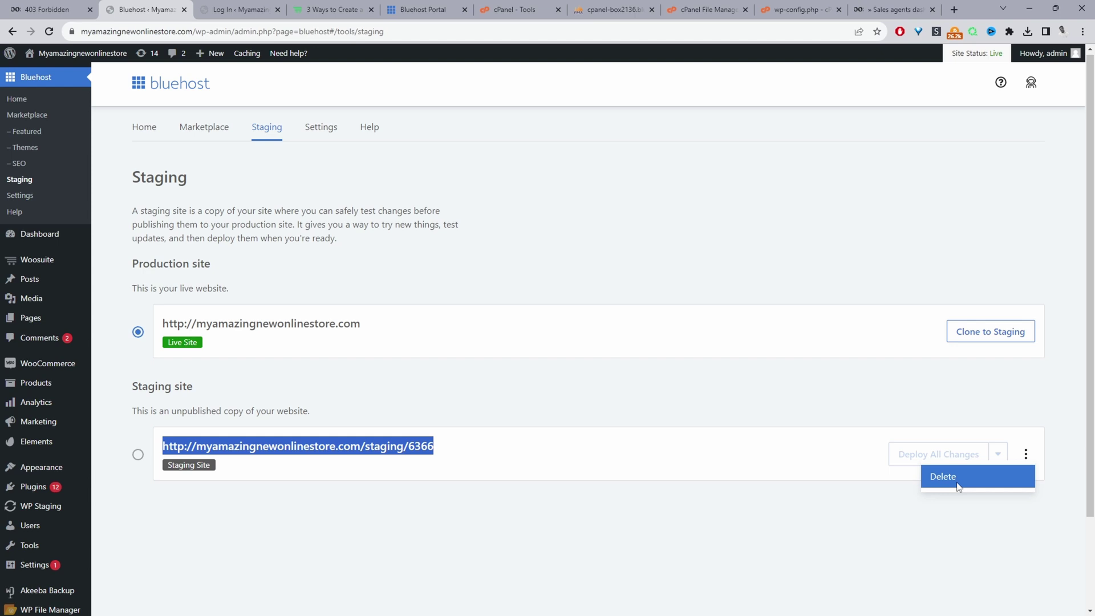